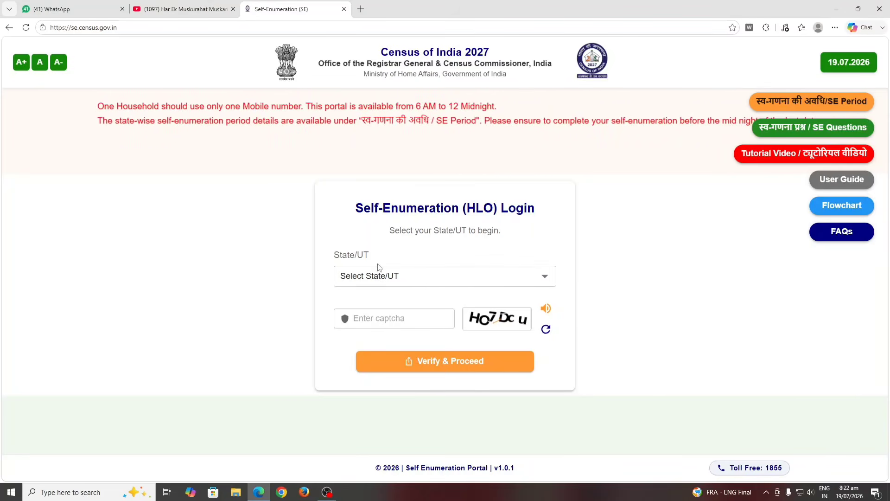
# Step: Try logging in with West Bengal as the state, then dismiss its period notice
pyautogui.click(371, 278)
pyautogui.scroll(-5, 376, 454)
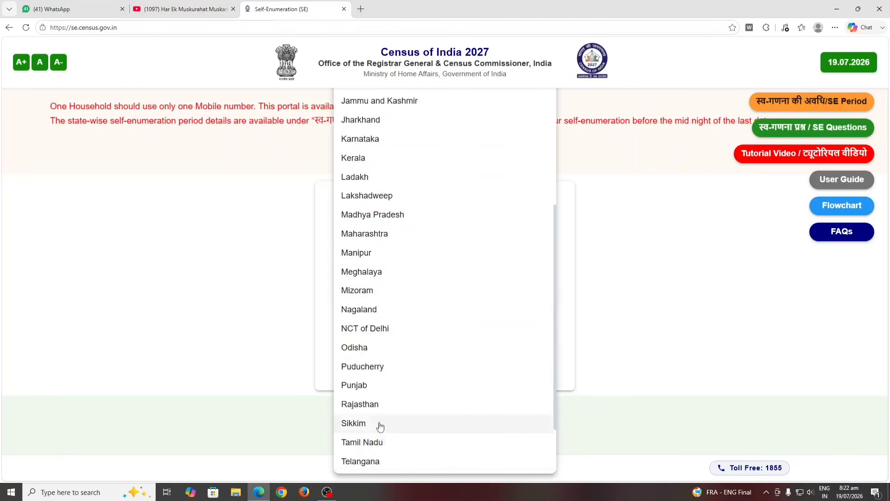
pyautogui.click(372, 460)
pyautogui.click(401, 323)
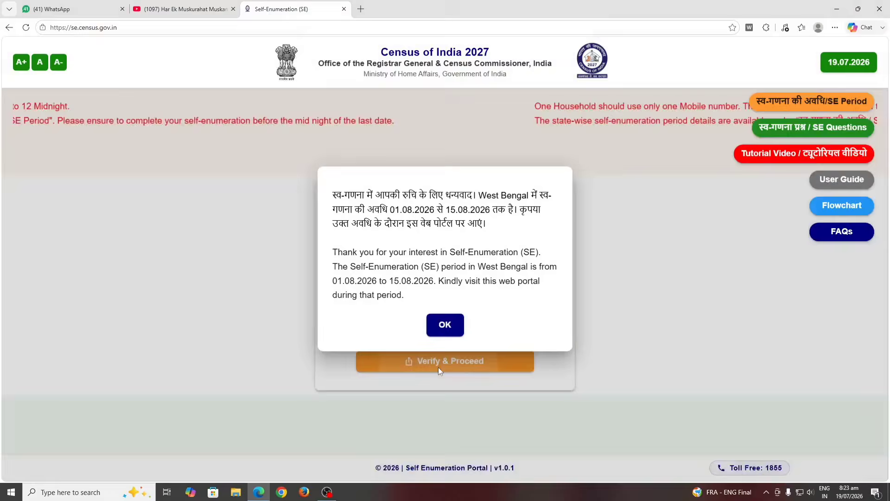
pyautogui.click(438, 366)
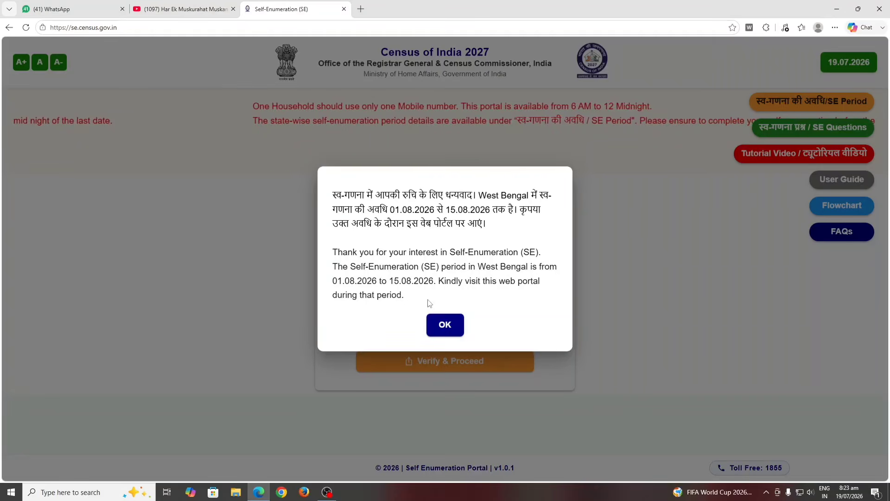
pyautogui.click(444, 325)
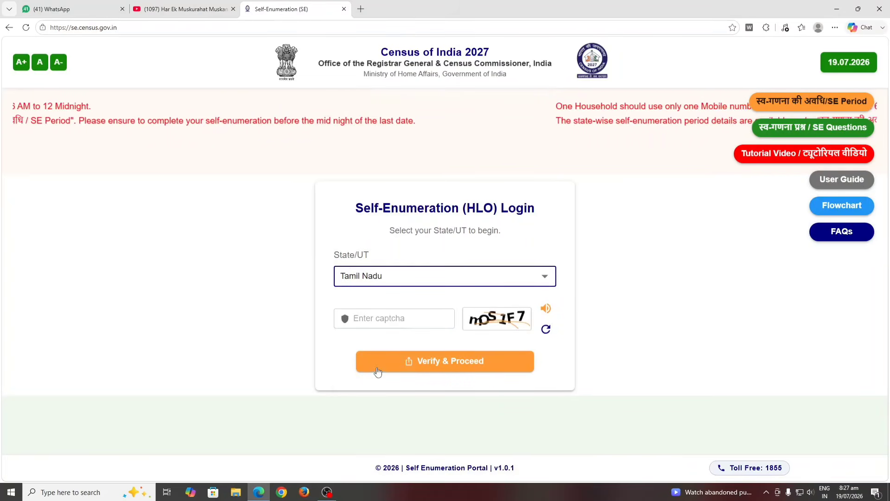
# Step: Log in for Tamil Nadu with the captcha and dismiss the welcome message
pyautogui.click(384, 318)
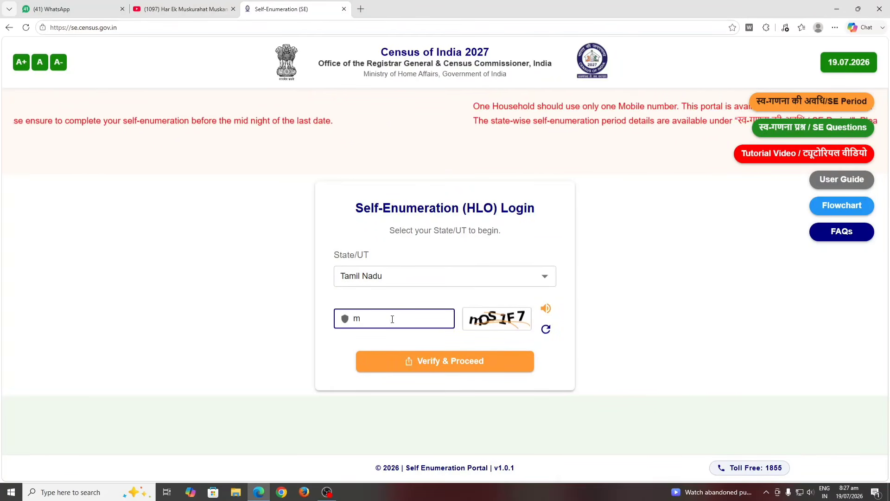
pyautogui.write('mOS1F7')
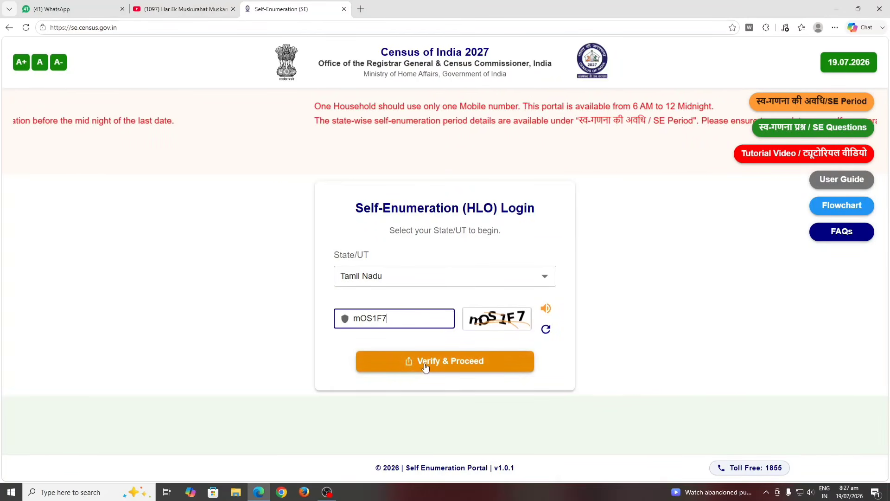
pyautogui.click(425, 364)
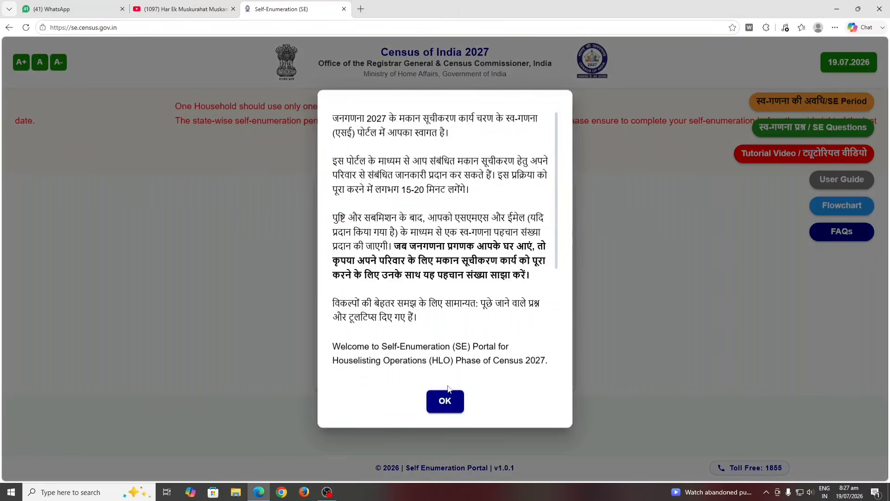
pyautogui.click(446, 401)
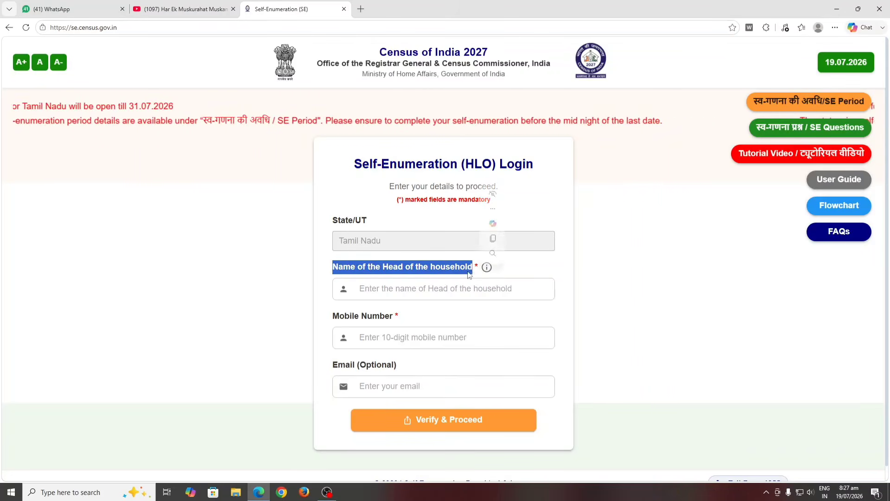
# Step: Look over the Mobile Number and Email (Optional) labels, then go to the head's name field
pyautogui.moveTo(331, 319); pyautogui.dragTo(396, 318)
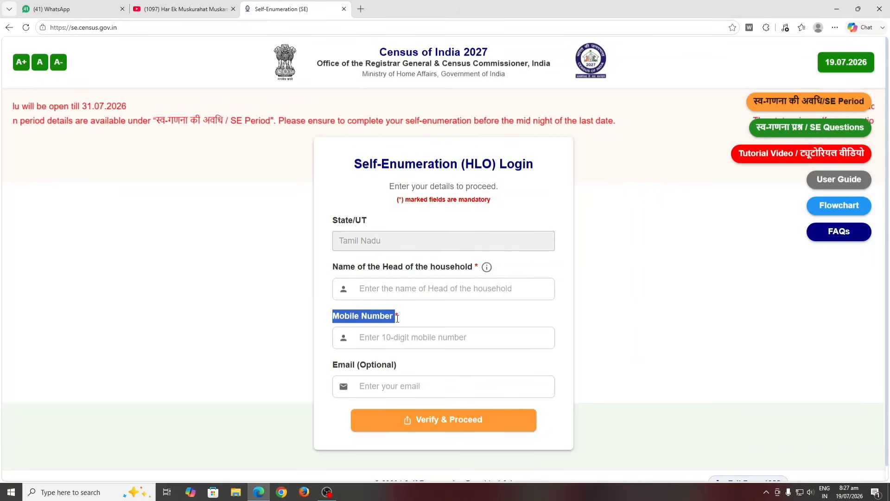
pyautogui.moveTo(332, 373); pyautogui.dragTo(341, 367)
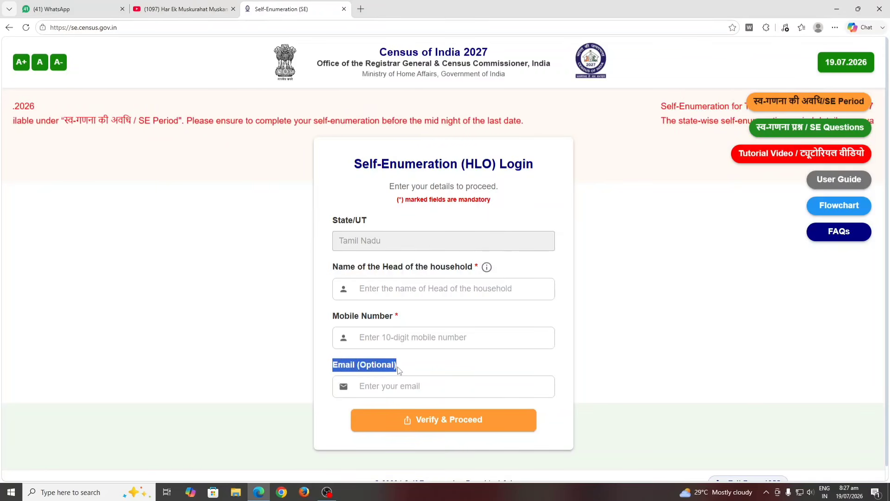
pyautogui.click(440, 369)
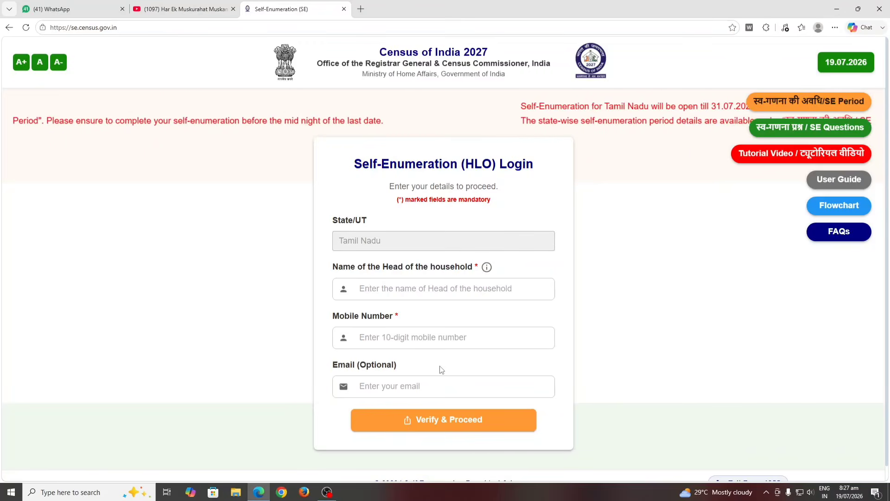
pyautogui.click(400, 289)
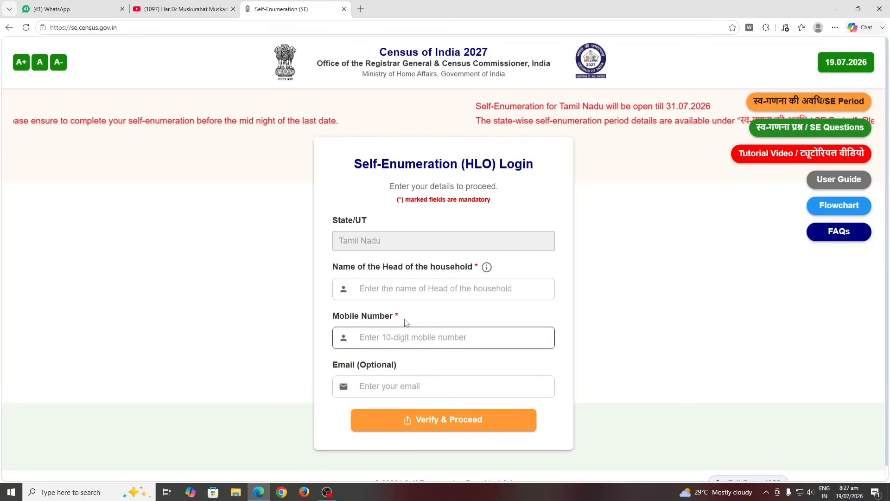
# Step: Request the OTP, choose বাংলা (Bengali) as the form language, and enter the received OTP
pyautogui.click(432, 410)
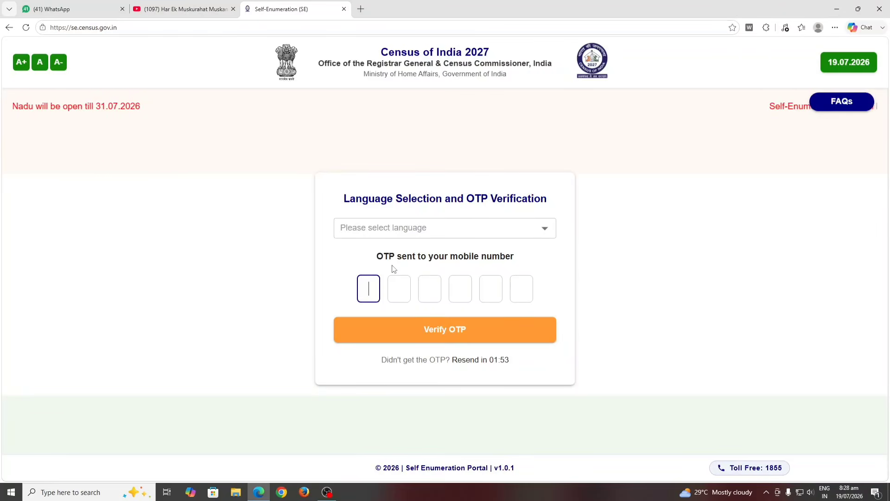
pyautogui.click(393, 236)
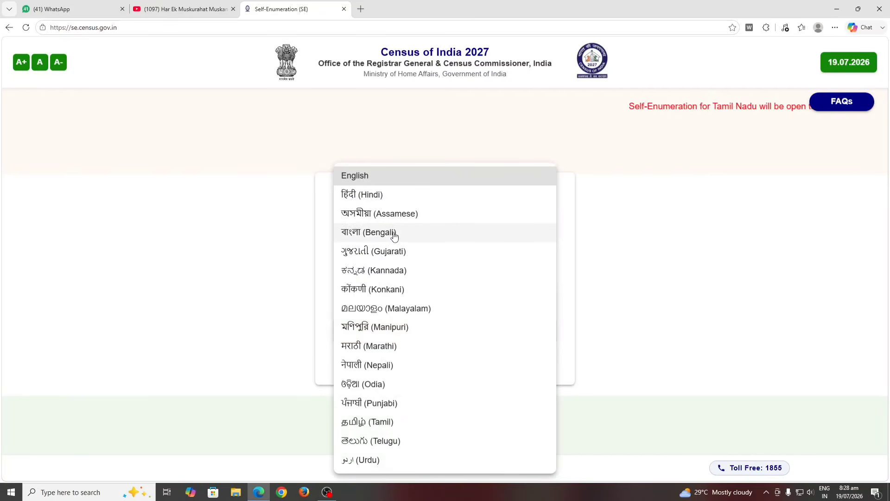
pyautogui.click(308, 230)
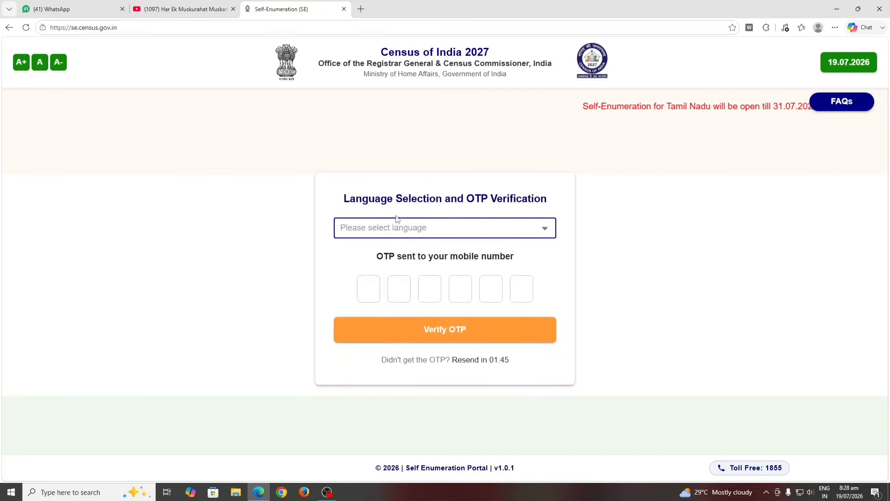
pyautogui.click(422, 229)
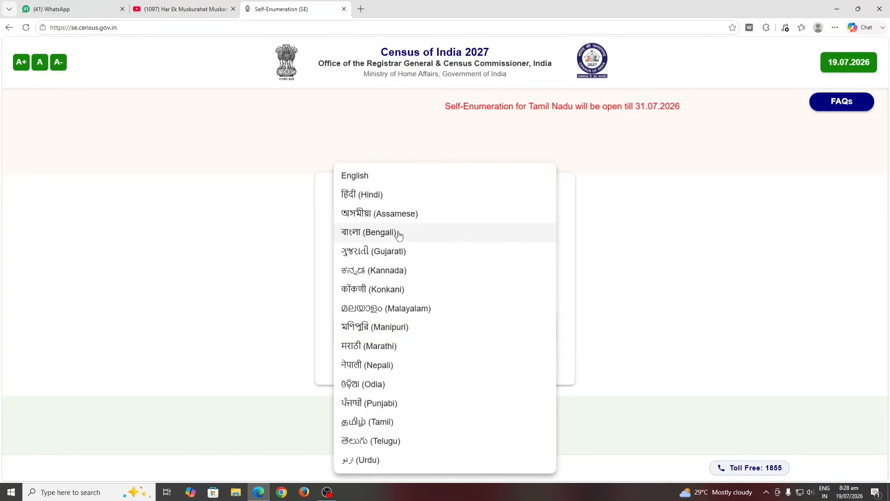
pyautogui.click(401, 232)
pyautogui.click(373, 291)
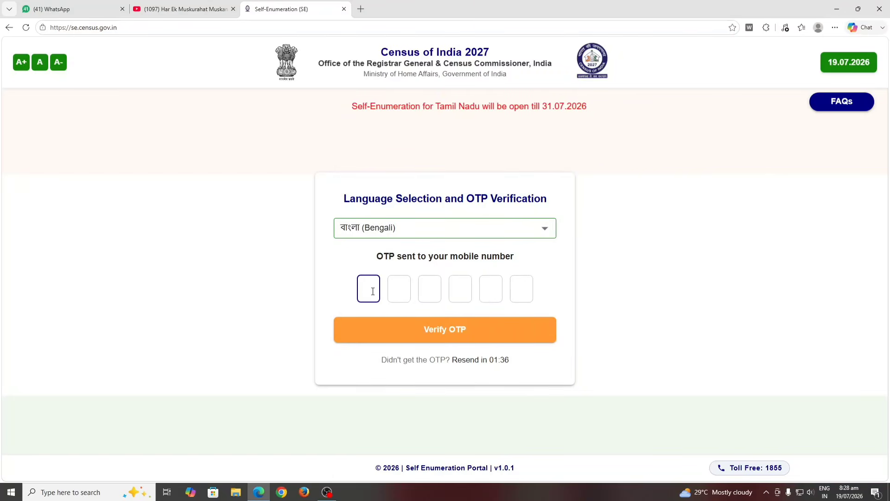
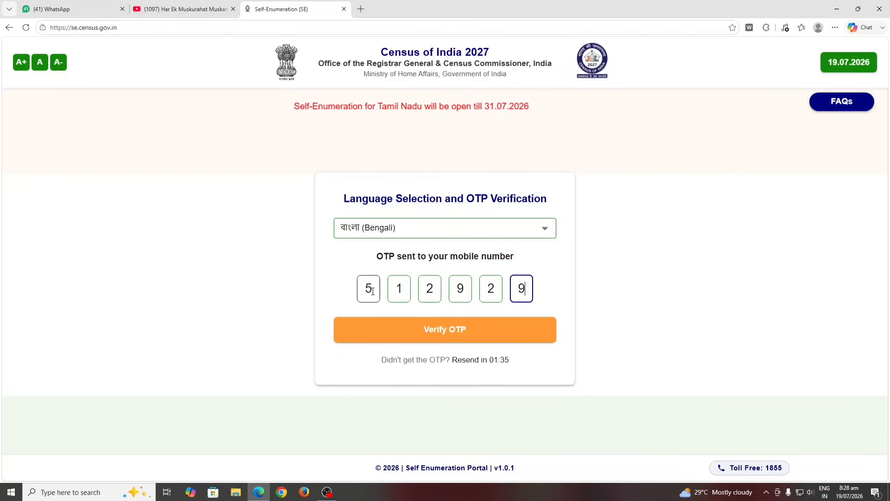
# Step: Verify the OTP to load the Bengali form and dismiss the map instructions notice
pyautogui.click(449, 329)
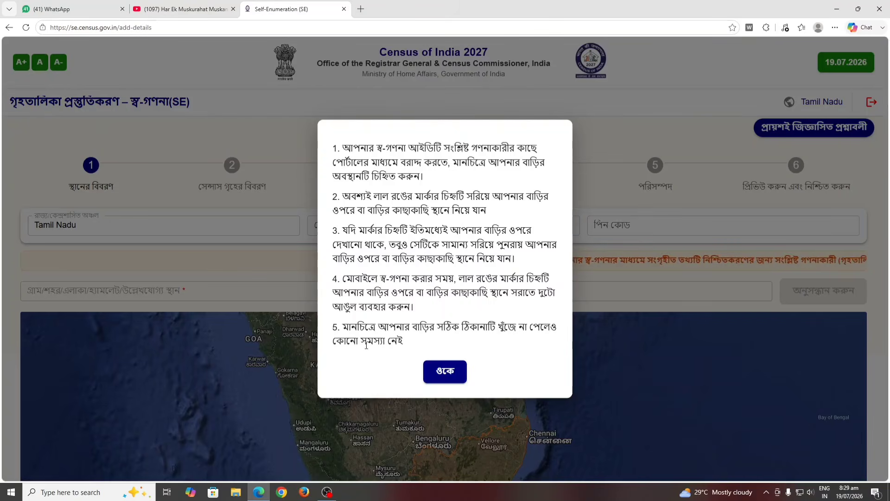
pyautogui.click(455, 369)
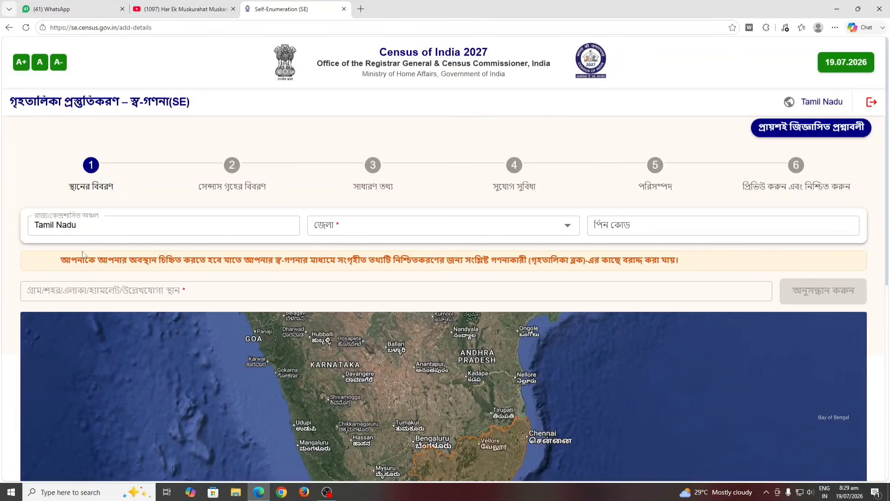
# Step: Choose Ariyalur as the district and visit the PIN code and village/locality fields
pyautogui.scroll(-2, 98, 245)
pyautogui.scroll(1, 119, 190)
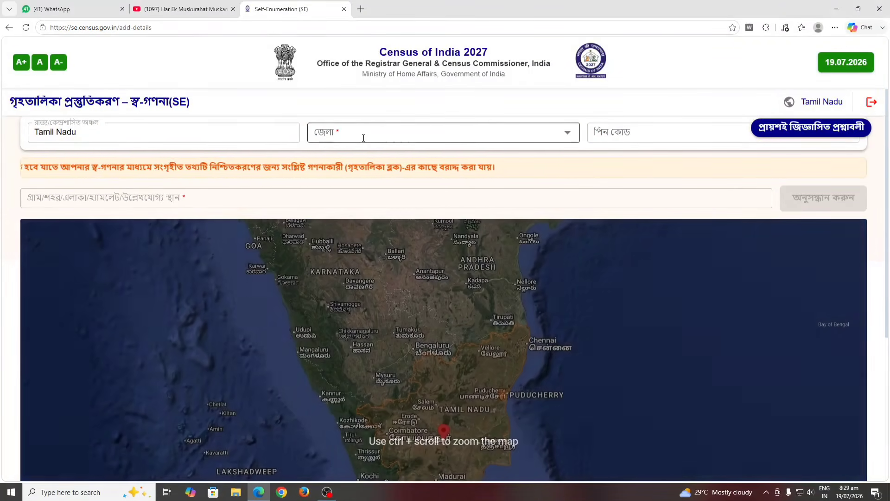
pyautogui.click(363, 137)
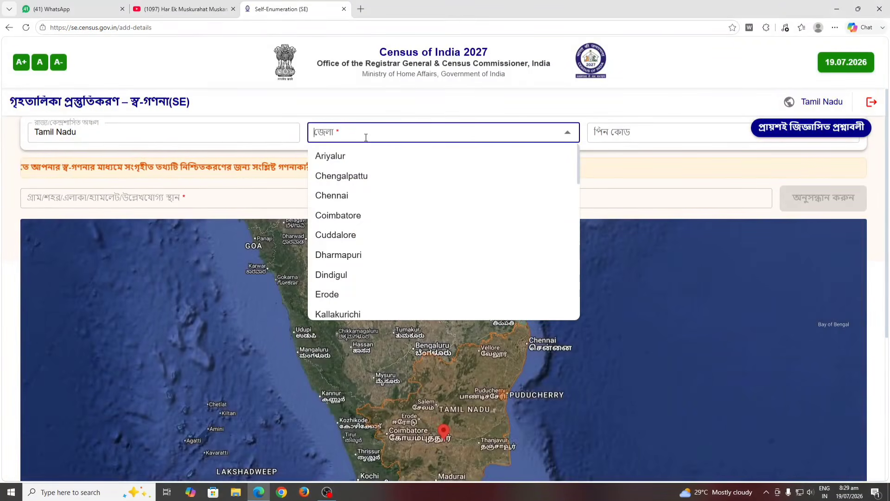
pyautogui.click(353, 157)
pyautogui.click(608, 136)
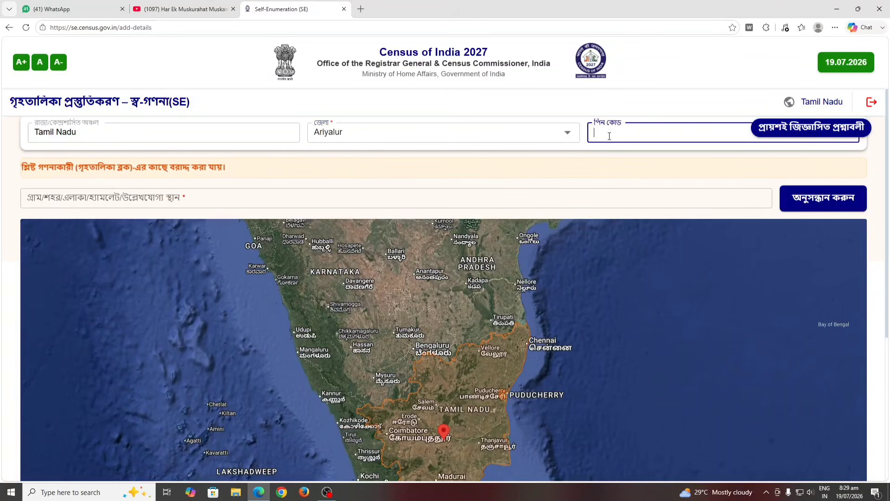
pyautogui.click(596, 161)
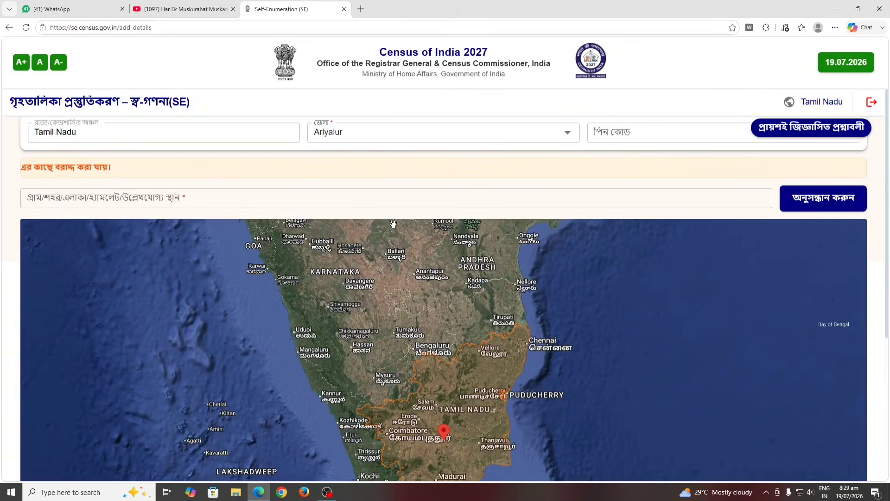
pyautogui.click(75, 195)
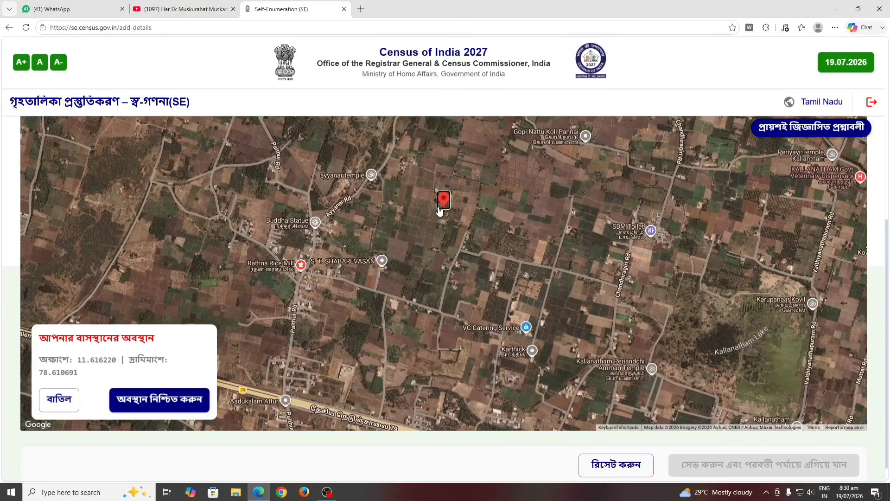
pyautogui.moveTo(448, 201)
pyautogui.mouseDown()
pyautogui.moveTo(430, 213)
pyautogui.moveTo(499, 212)
pyautogui.moveTo(512, 252)
pyautogui.moveTo(506, 246)
pyautogui.moveTo(504, 256)
pyautogui.mouseUp()
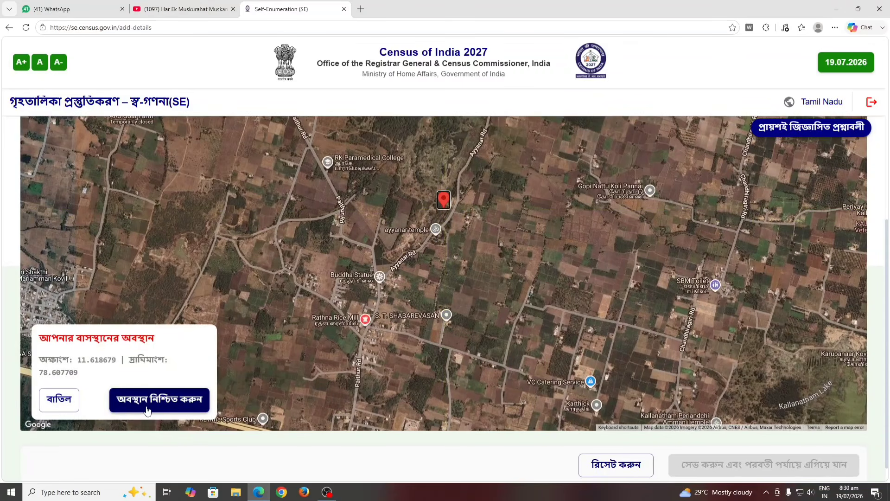
pyautogui.click(172, 400)
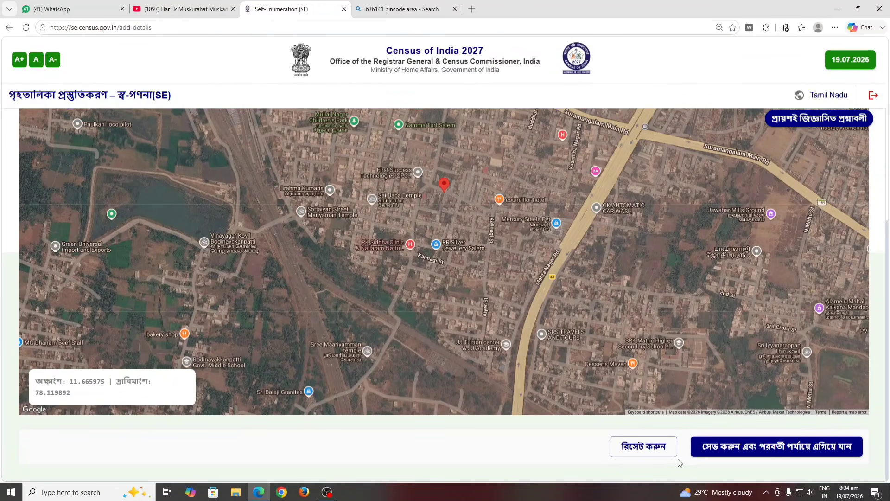
# Step: Save the location and answer Yes in the confirmation to reach Census House Details
pyautogui.click(780, 455)
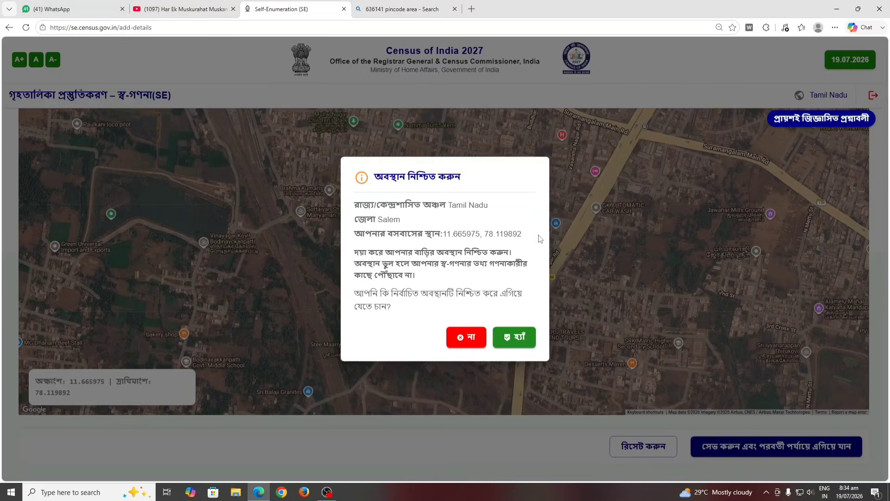
pyautogui.click(522, 347)
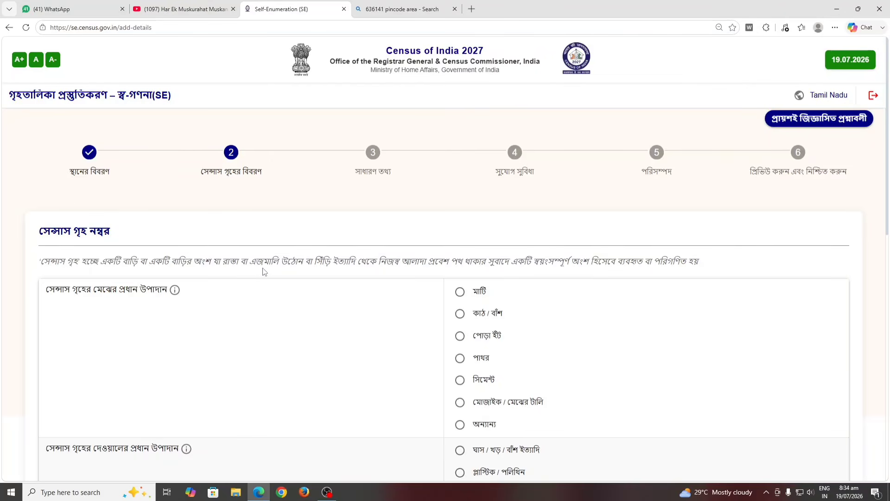
# Step: Select সিমেন্ট floor, পোড়া ইঁট walls and কংক্রীট roof as the house materials
pyautogui.scroll(-2, 265, 272)
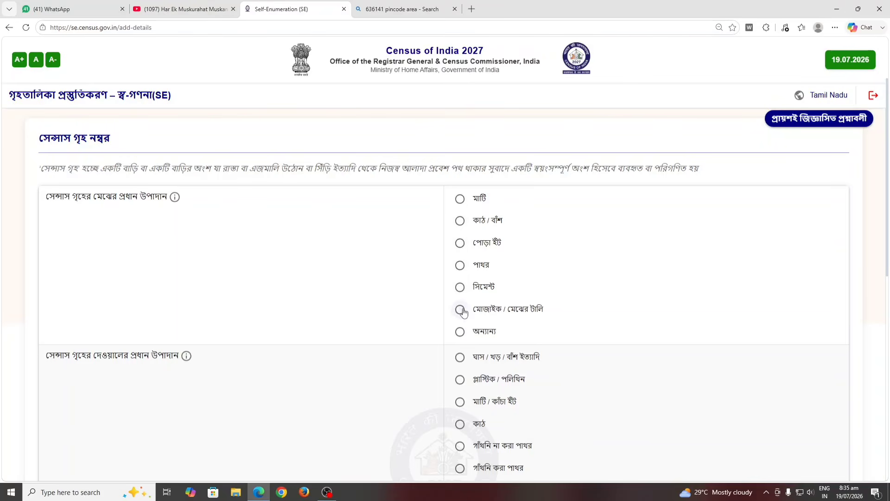
pyautogui.click(459, 288)
pyautogui.scroll(-1, 221, 312)
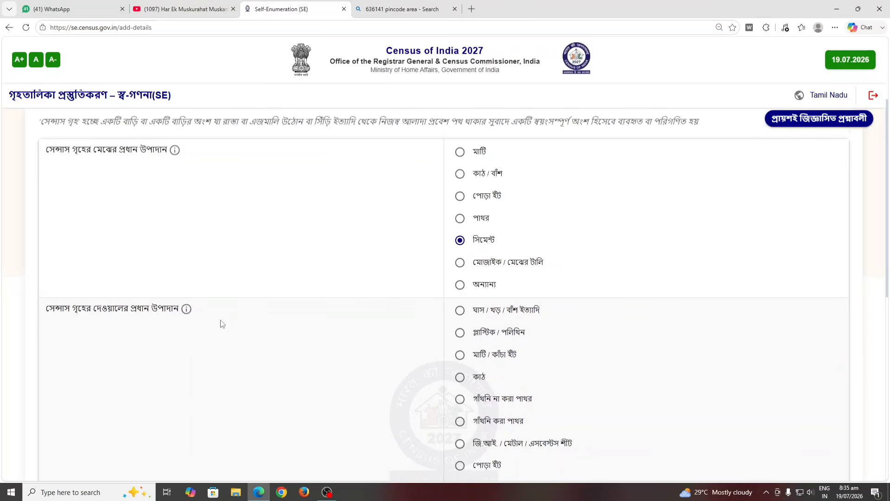
pyautogui.scroll(-1, 220, 322)
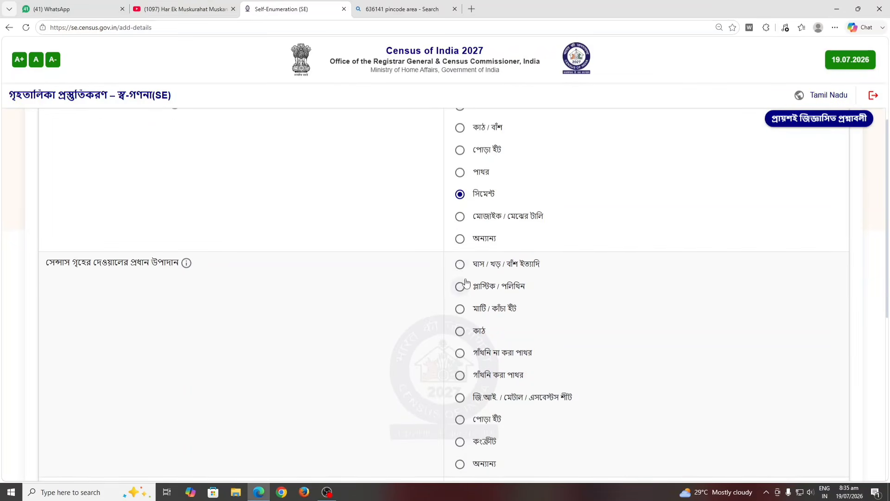
pyautogui.scroll(-1, 462, 288)
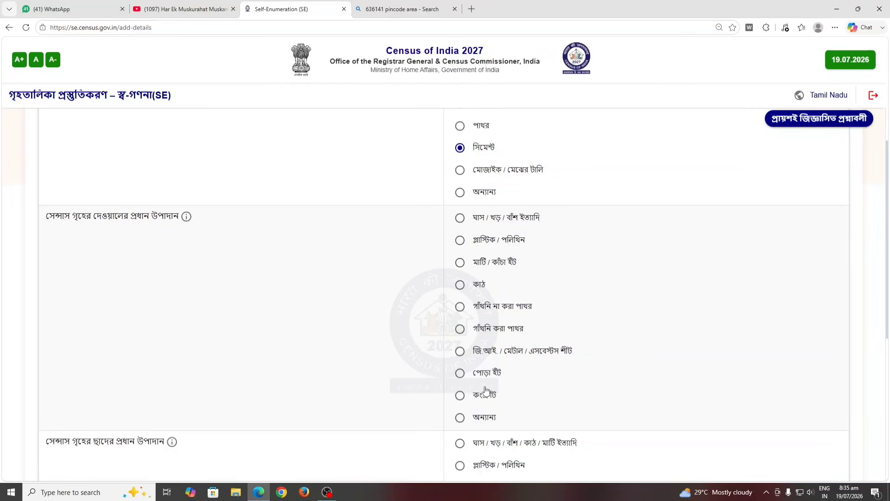
pyautogui.click(459, 373)
pyautogui.scroll(-2, 278, 370)
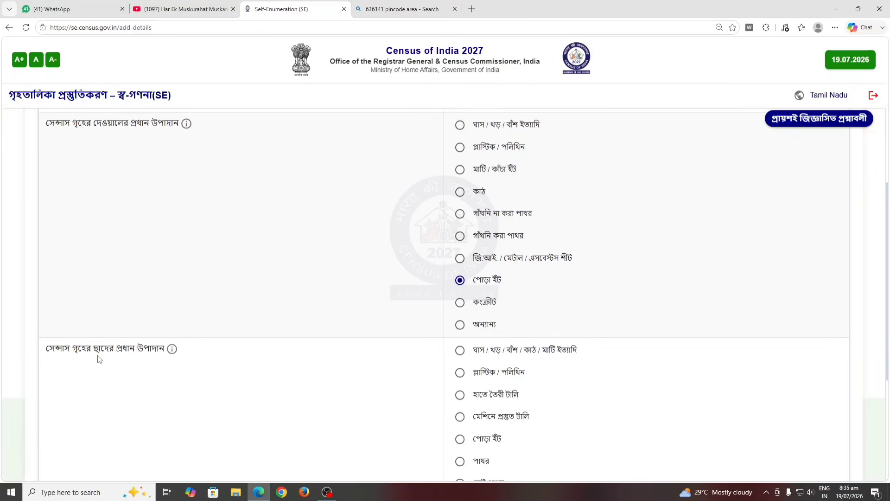
pyautogui.scroll(-1, 394, 358)
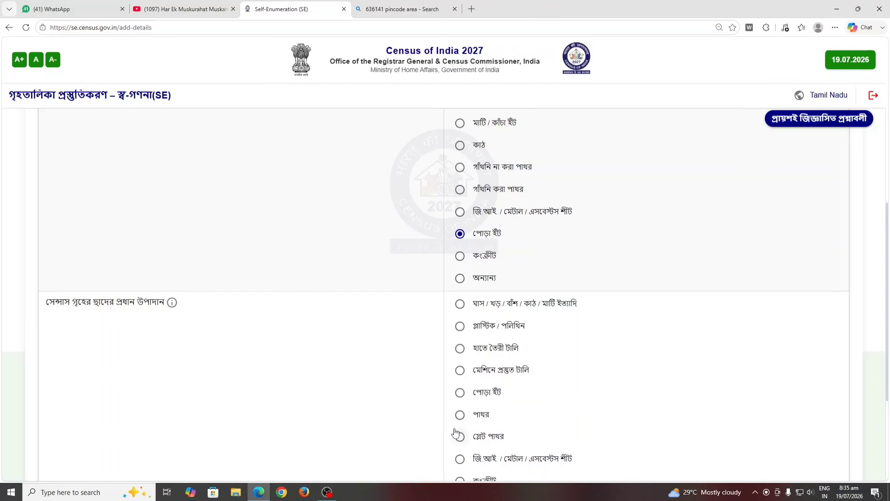
pyautogui.scroll(-1, 471, 420)
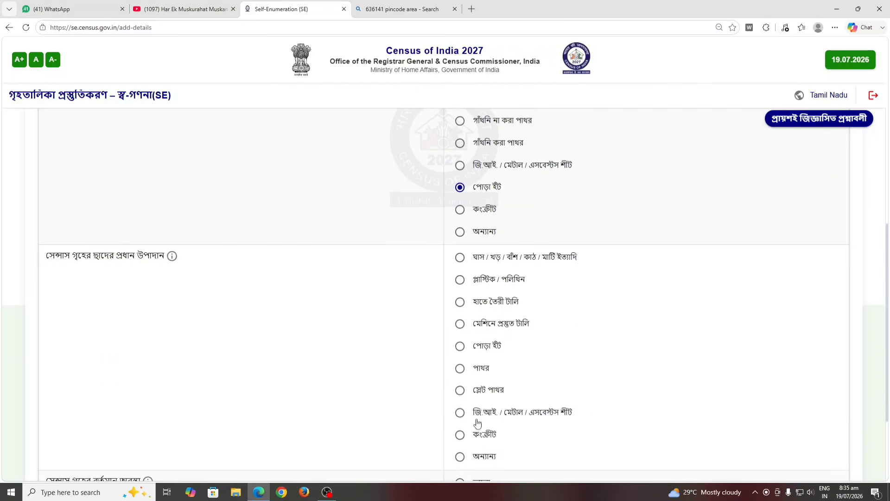
pyautogui.click(461, 435)
# Step: Mark the house condition as ভালো (good) and save the step
pyautogui.scroll(-3, 315, 233)
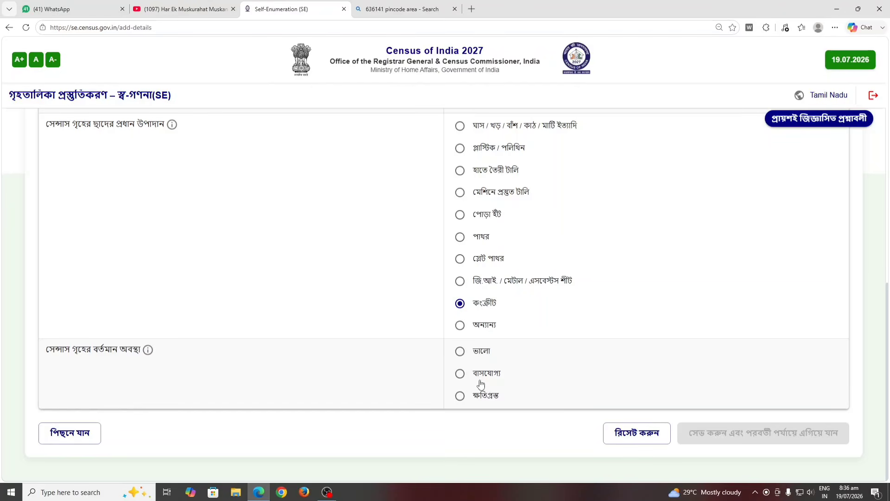
pyautogui.click(459, 351)
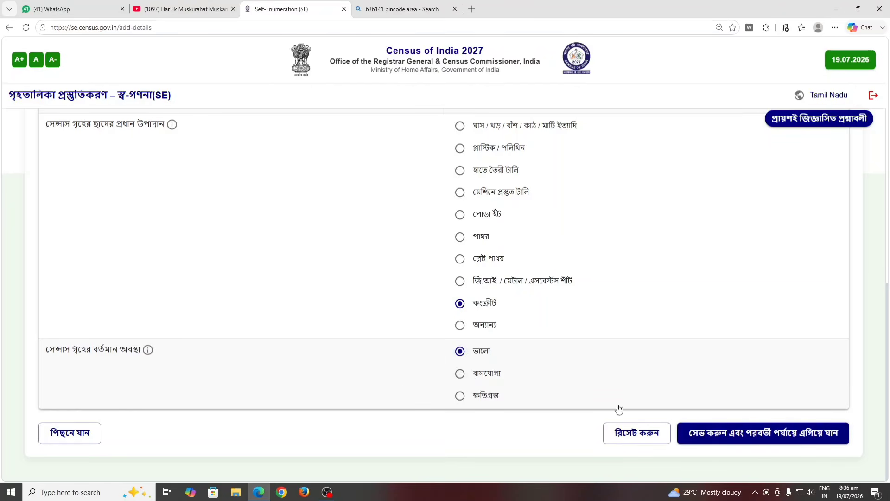
pyautogui.click(755, 437)
# Step: Confirm moving on, enter 5 household members, and mark the head as পুরুষ (male)
pyautogui.click(523, 291)
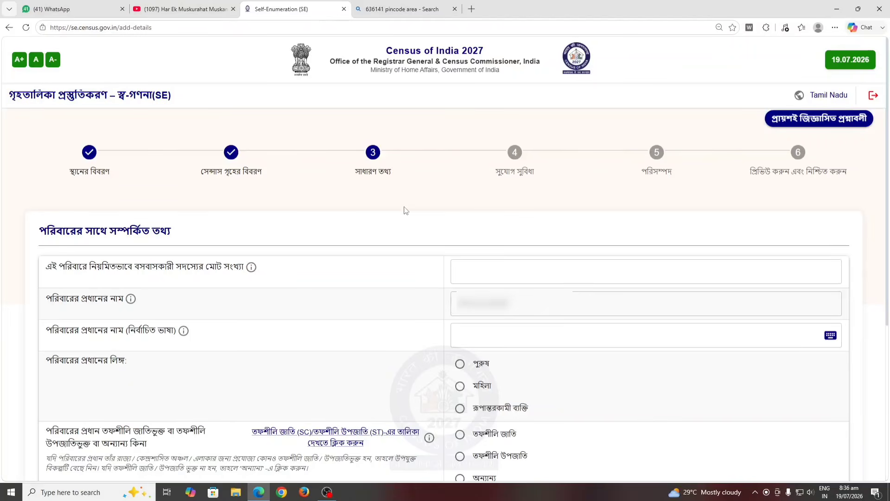
pyautogui.scroll(-1, 203, 246)
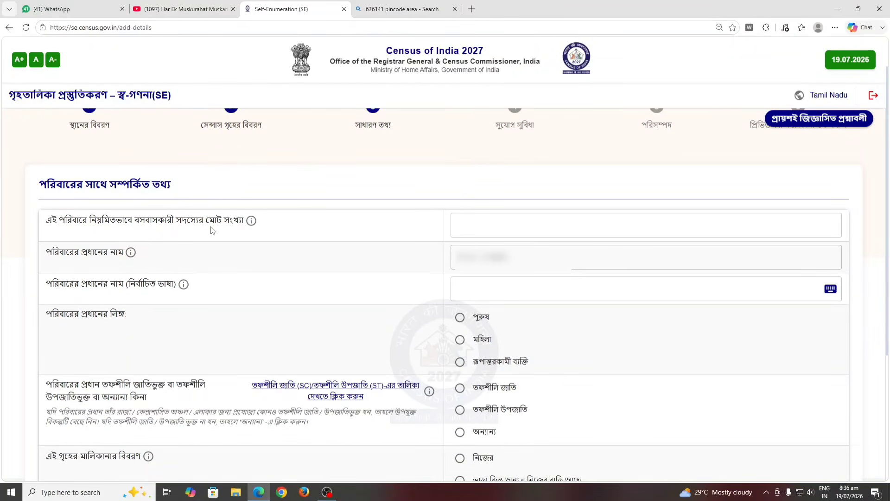
pyautogui.click(487, 228)
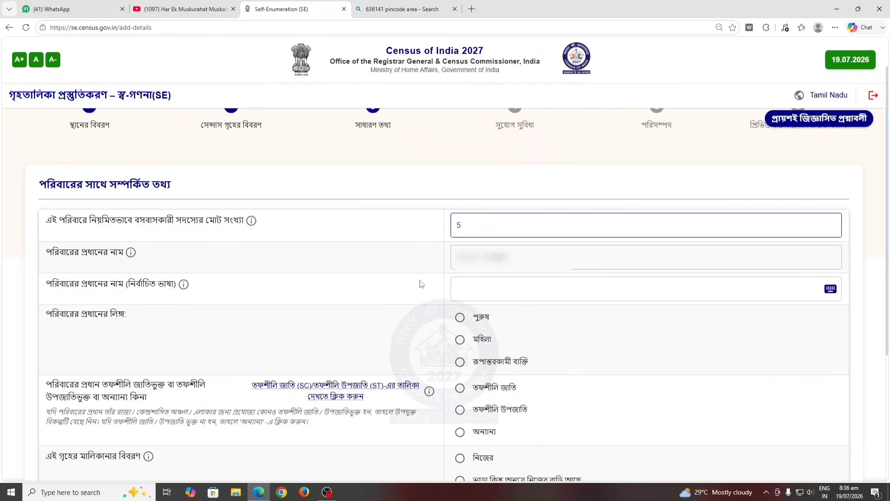
pyautogui.click(367, 261)
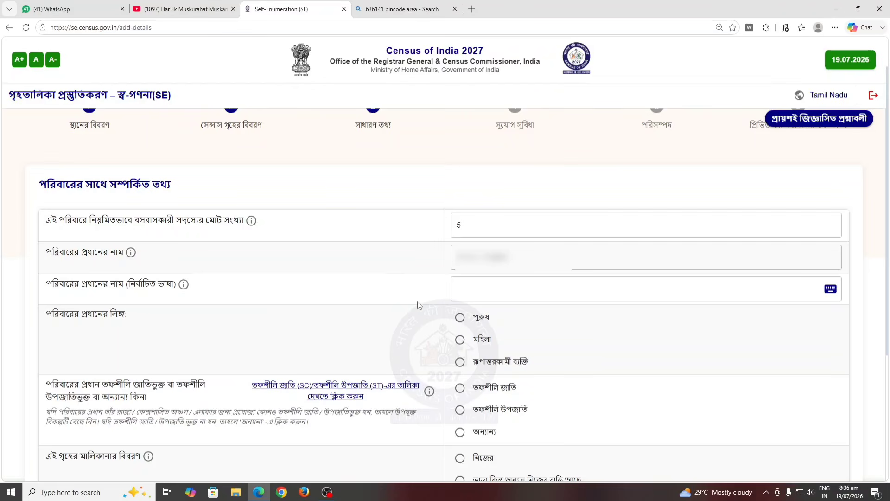
pyautogui.click(470, 296)
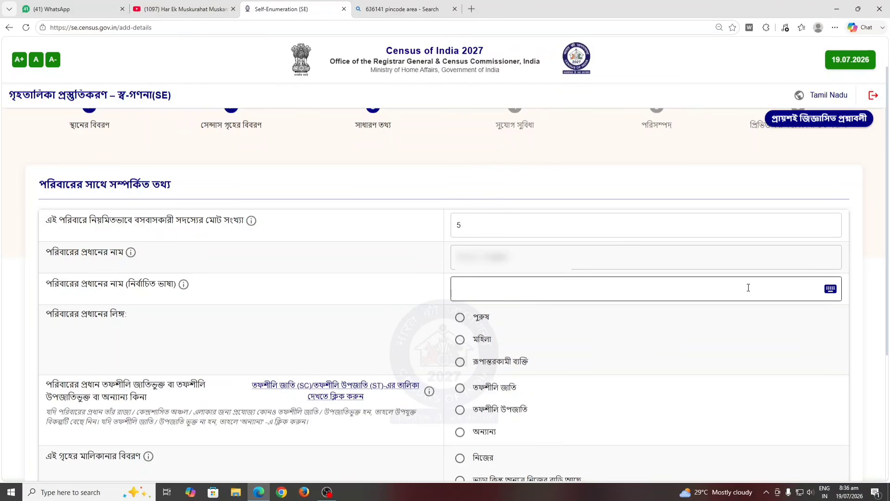
pyautogui.click(830, 289)
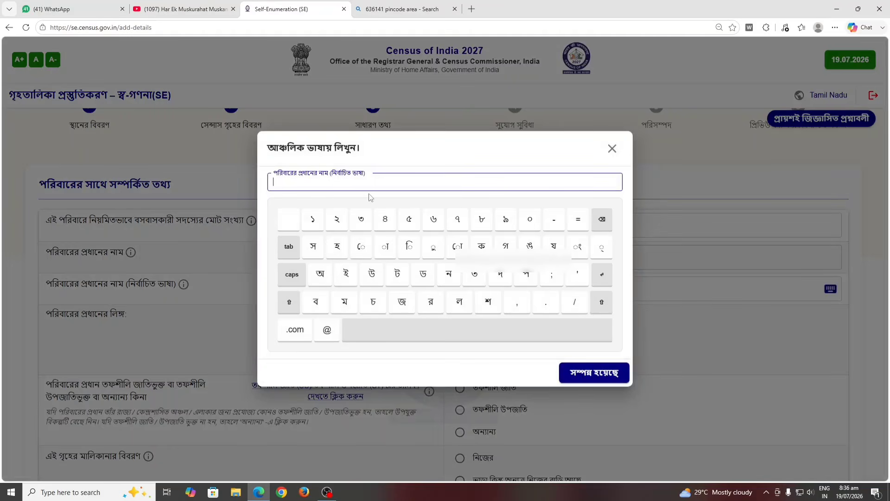
pyautogui.click(612, 149)
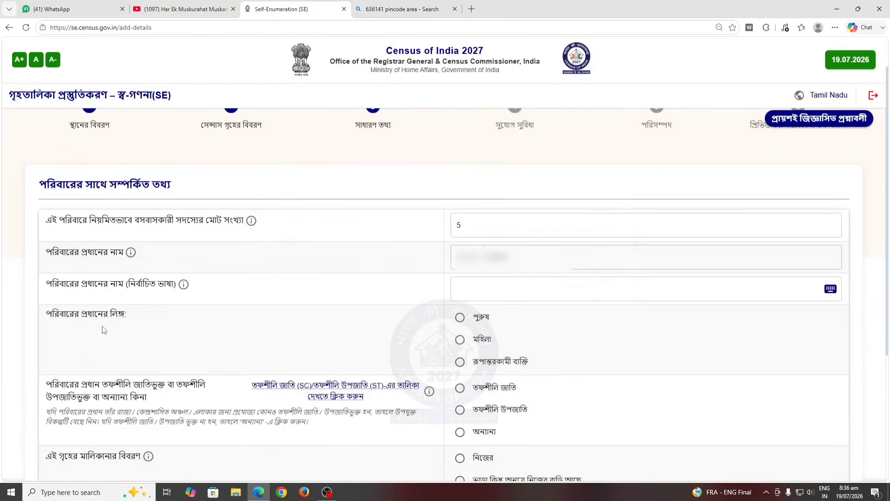
pyautogui.click(459, 320)
# Step: Choose অন্যান্য (Other) as the social group and নিজের (owned) for the house
pyautogui.scroll(-2, 454, 348)
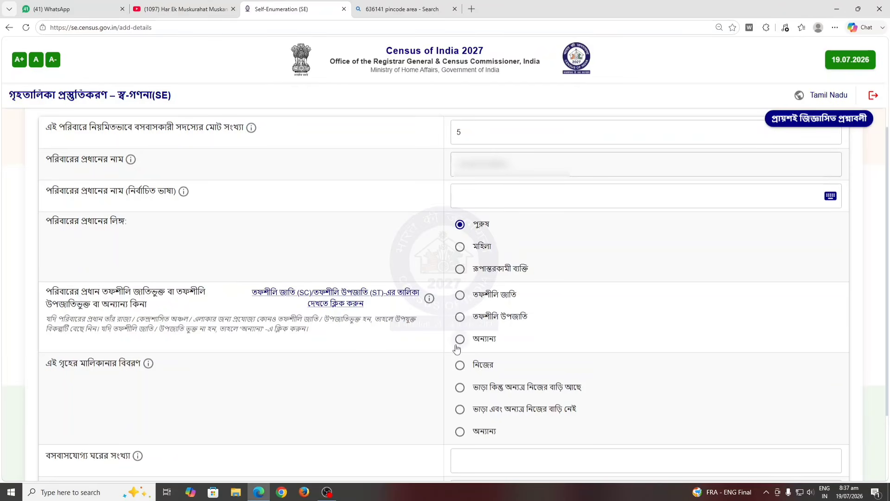
pyautogui.scroll(-1, 347, 355)
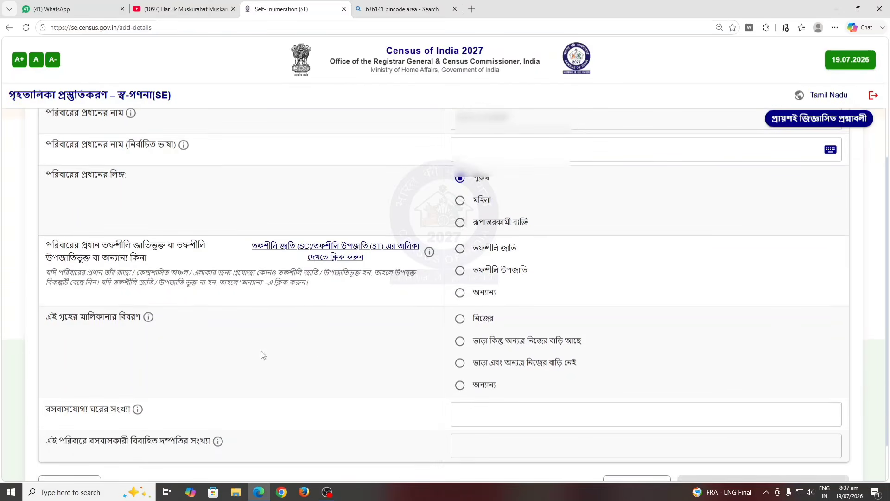
pyautogui.click(459, 292)
pyautogui.click(455, 326)
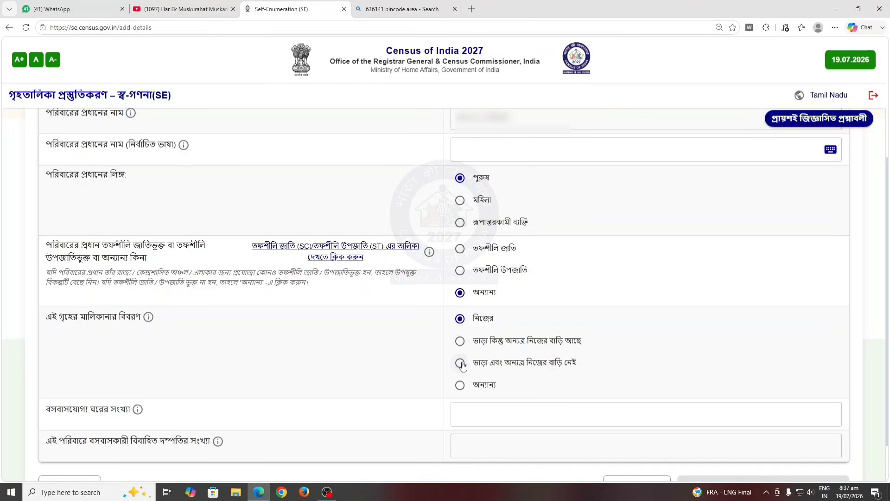
# Step: Enter 2 living rooms and 1 married couple, then save and continue
pyautogui.scroll(-2, 287, 389)
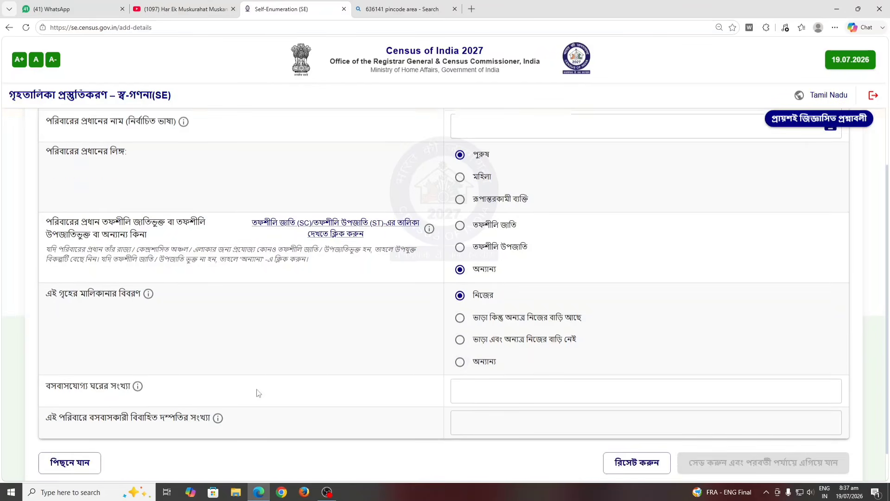
pyautogui.click(468, 368)
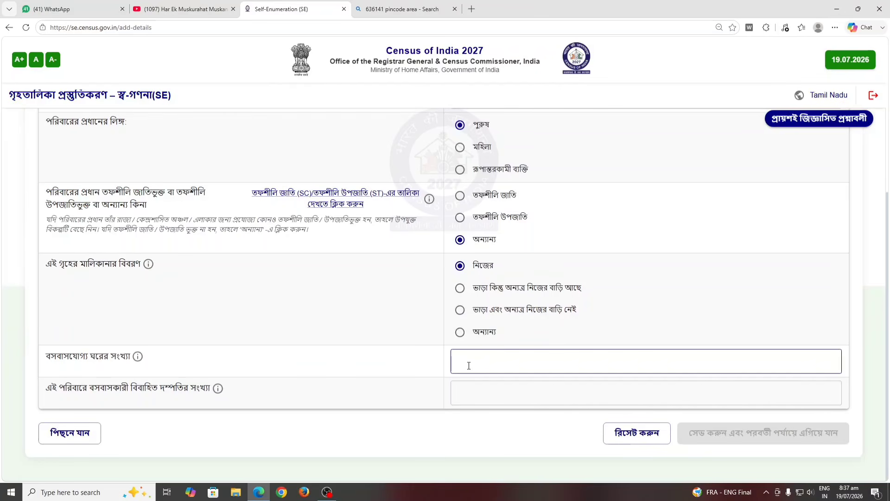
pyautogui.click(356, 355)
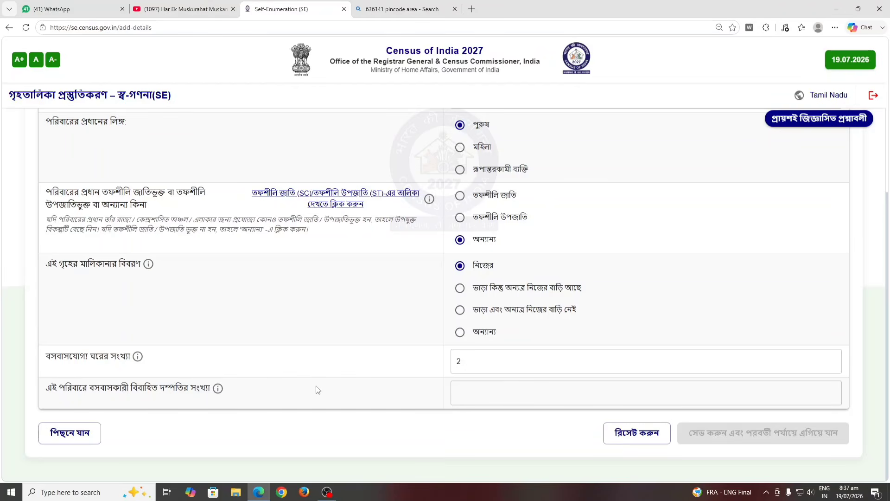
pyautogui.click(514, 394)
pyautogui.write('1')
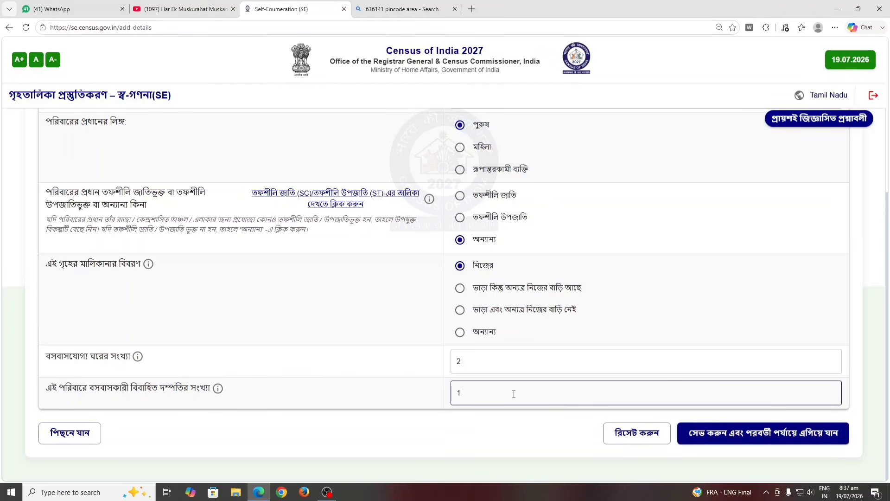
pyautogui.click(719, 436)
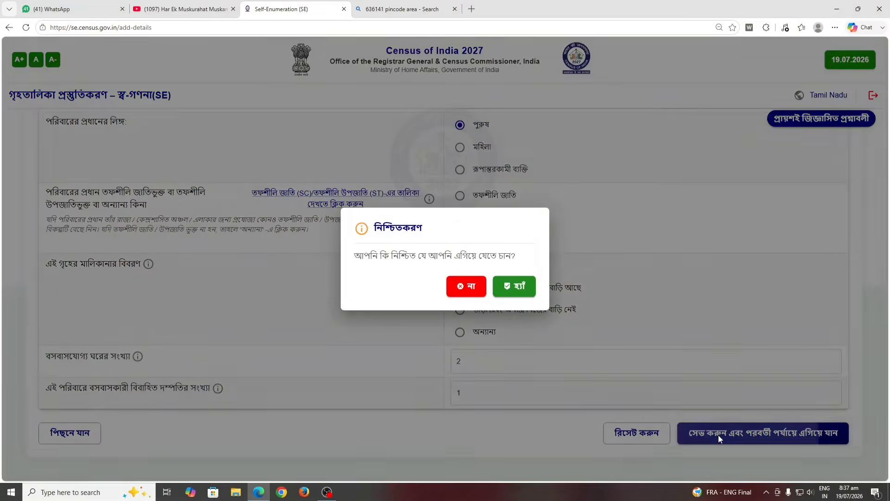
# Step: Record a tubewell/borehole drinking-water source within the premises and electricity for lighting
pyautogui.click(517, 289)
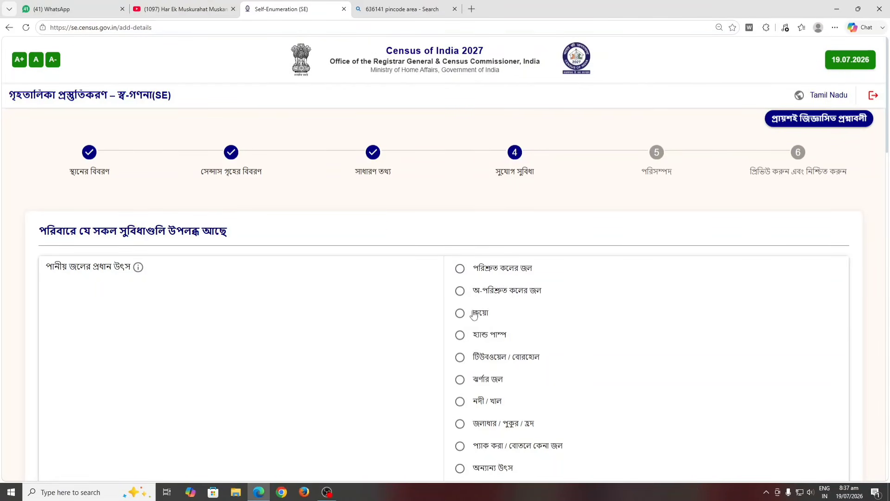
pyautogui.scroll(-1, 247, 277)
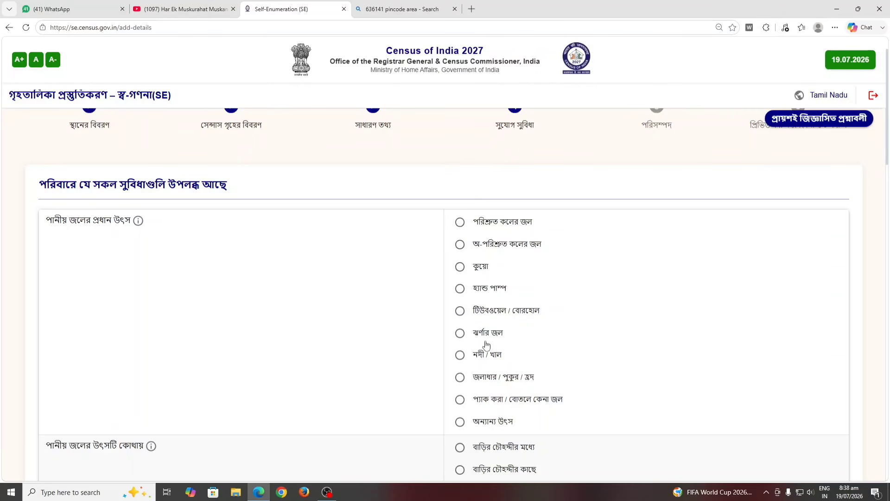
pyautogui.scroll(-1, 487, 348)
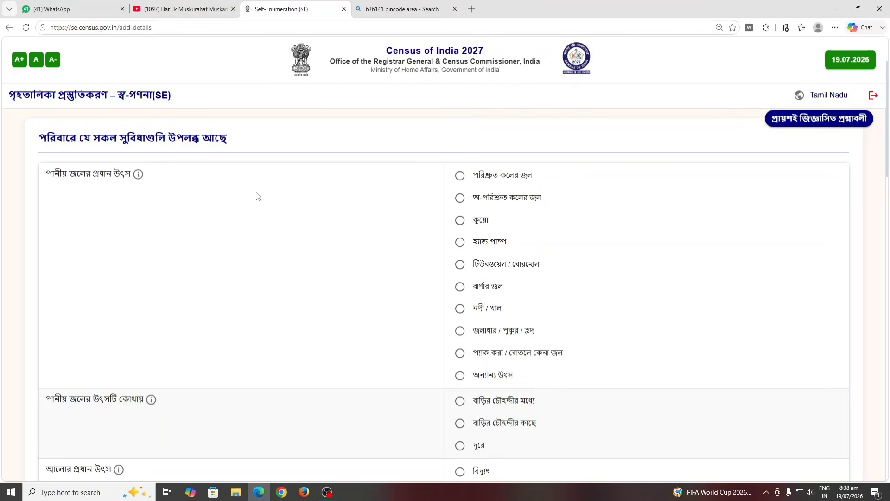
pyautogui.click(459, 264)
pyautogui.scroll(-2, 249, 312)
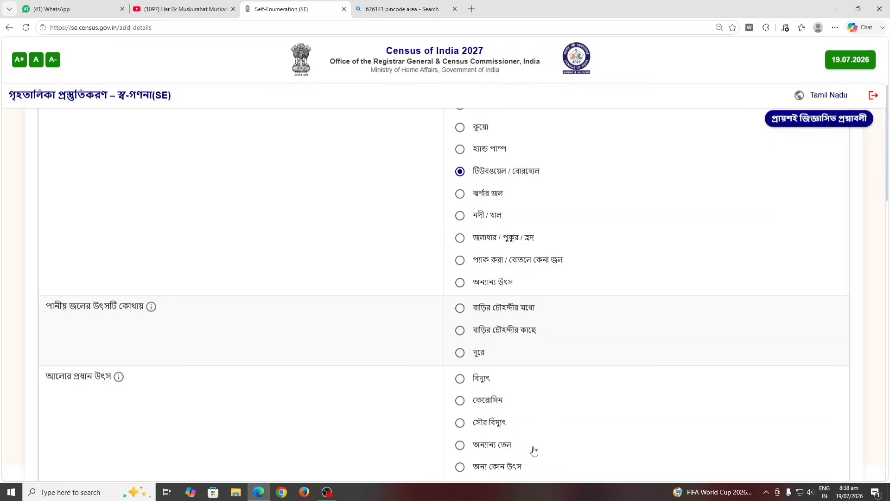
pyautogui.click(460, 308)
pyautogui.scroll(-1, 269, 368)
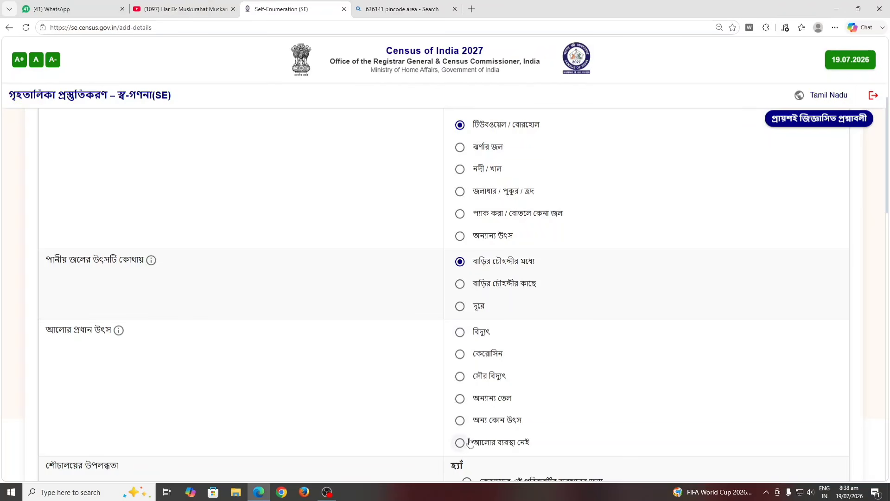
pyautogui.click(459, 331)
# Step: Mark the toilet as for this household's use only, then scroll through the toilet-type options
pyautogui.scroll(-4, 453, 345)
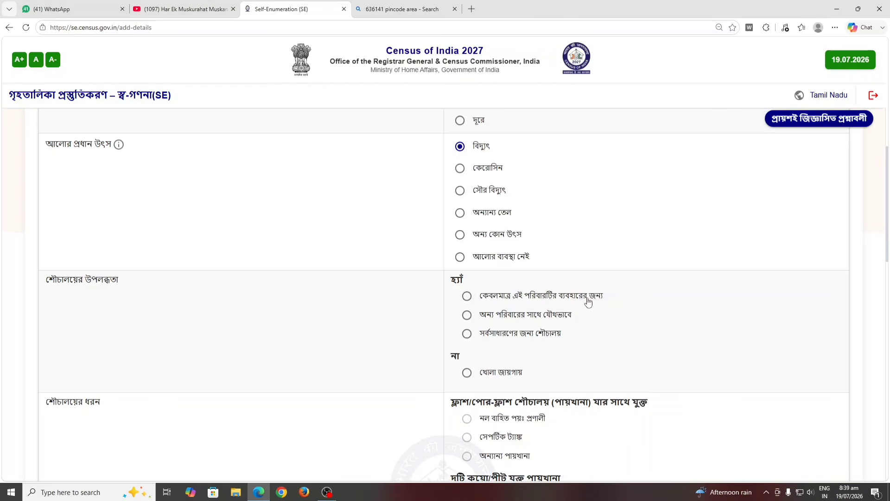
pyautogui.click(466, 295)
pyautogui.click(467, 315)
pyautogui.click(466, 334)
pyautogui.click(467, 296)
pyautogui.click(467, 373)
pyautogui.click(468, 297)
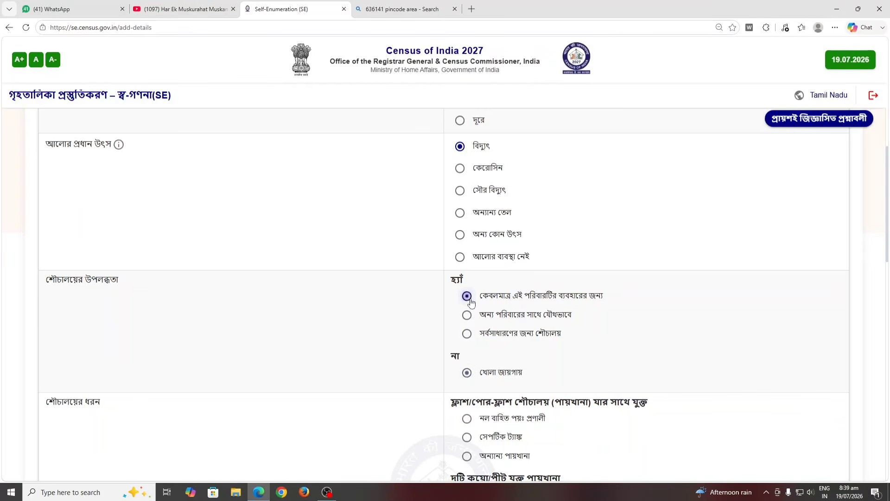
pyautogui.scroll(-2, 471, 301)
pyautogui.scroll(-1, 410, 357)
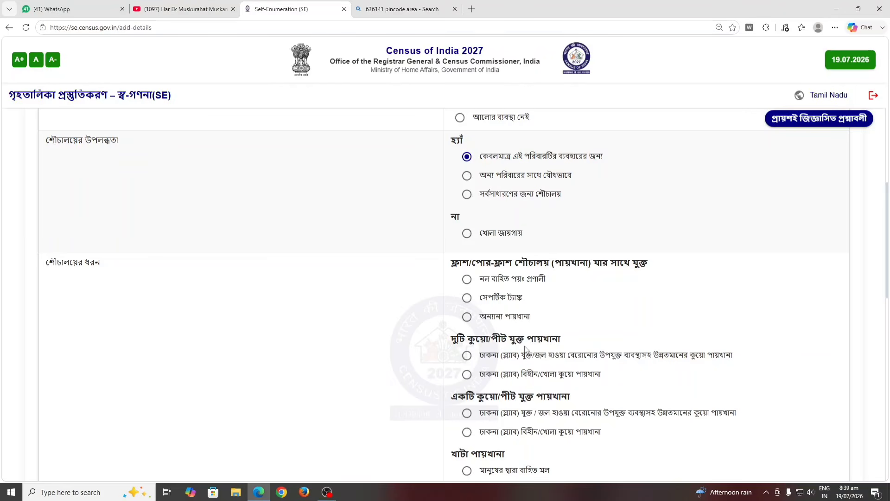
pyautogui.scroll(-1, 525, 349)
pyautogui.scroll(-1, 519, 375)
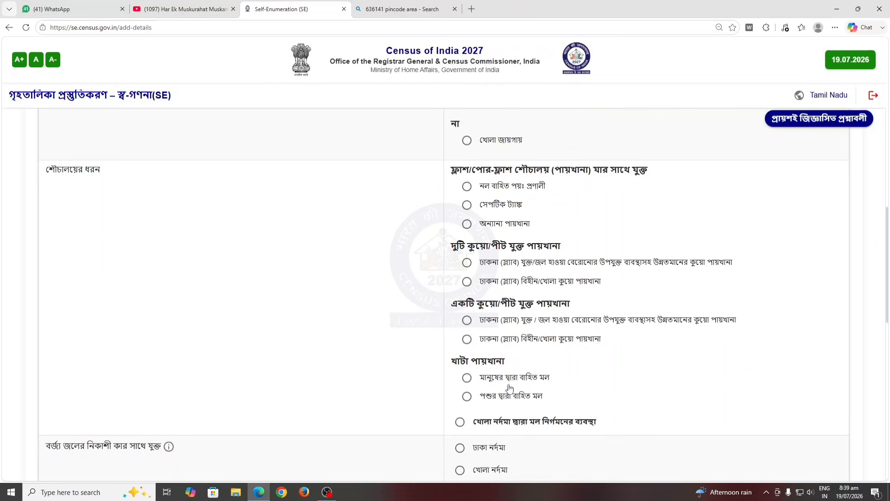
pyautogui.scroll(-1, 521, 380)
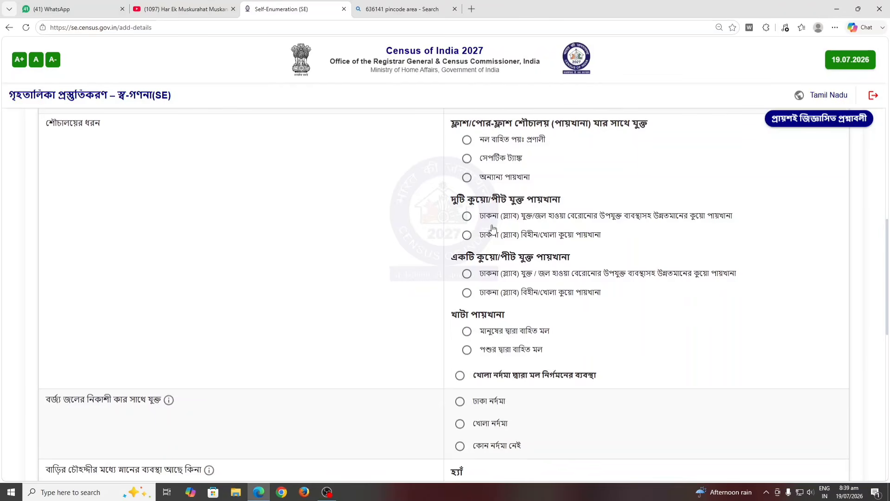
pyautogui.scroll(-2, 492, 228)
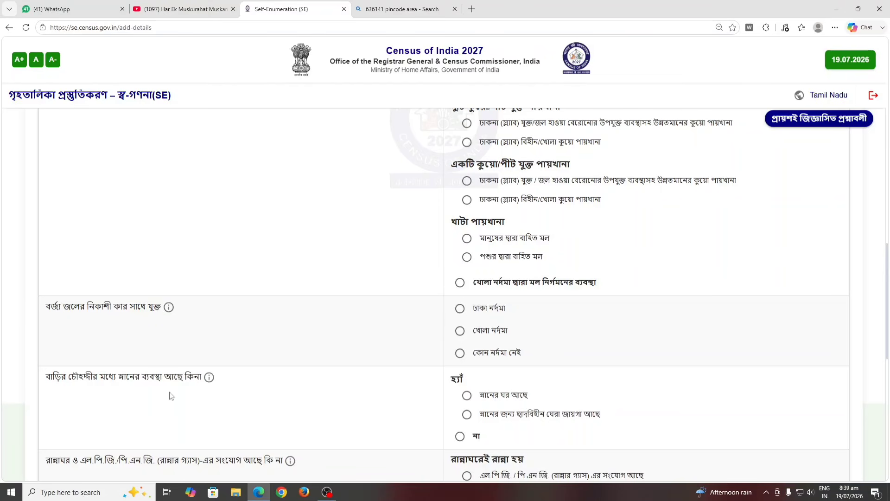
pyautogui.scroll(-1, 302, 392)
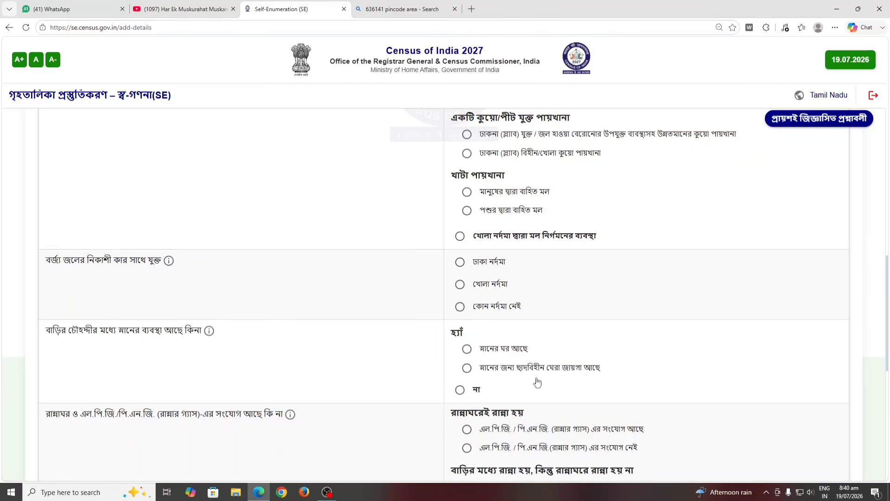
# Step: Record that the home has a bathroom and uses LPG/PNG as the main cooking fuel
pyautogui.click(466, 348)
pyautogui.scroll(-2, 60, 347)
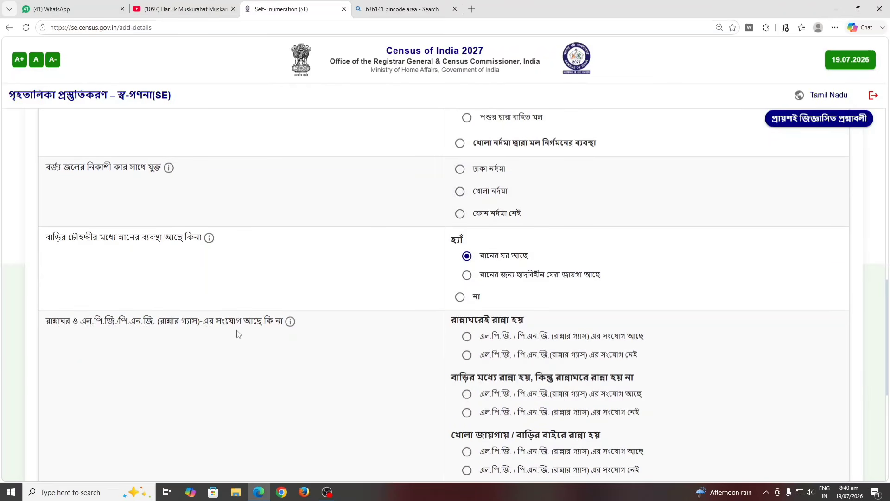
pyautogui.scroll(-1, 549, 373)
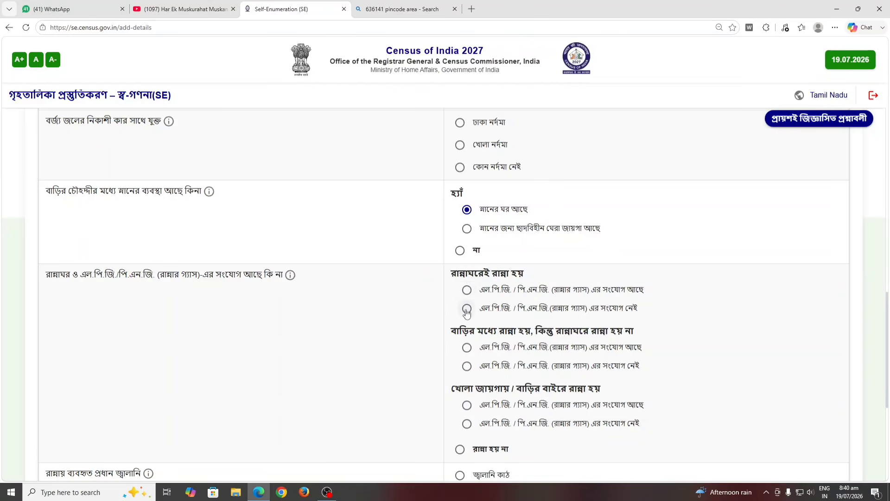
pyautogui.scroll(-1, 467, 320)
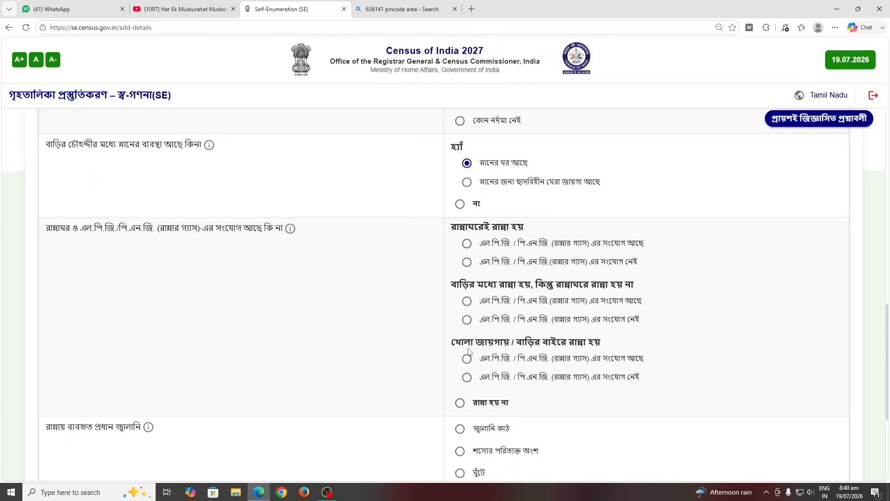
pyautogui.scroll(-2, 498, 361)
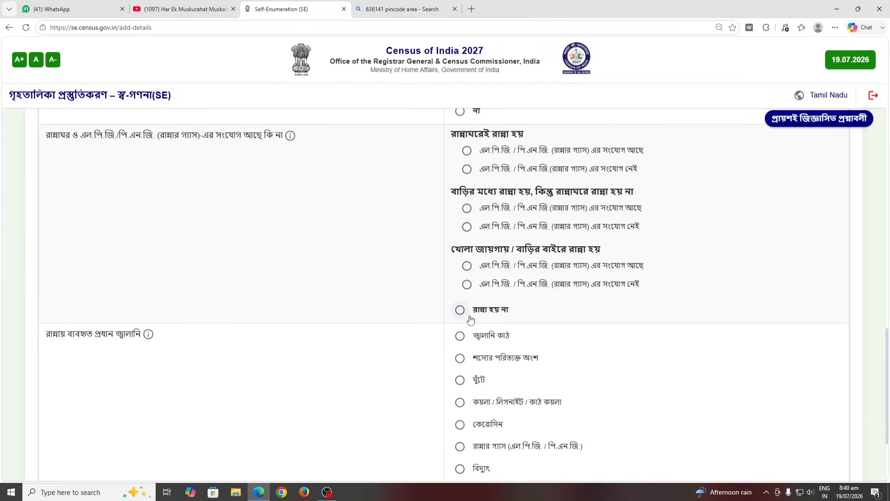
pyautogui.scroll(-2, 91, 345)
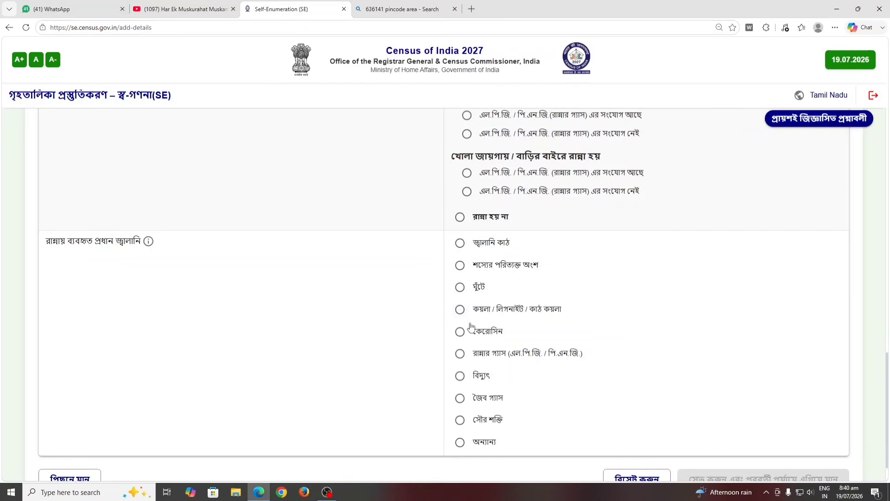
pyautogui.click(460, 354)
# Step: Save the amenities section and confirm with হ্যাঁ to move to the assets step
pyautogui.scroll(-1, 558, 333)
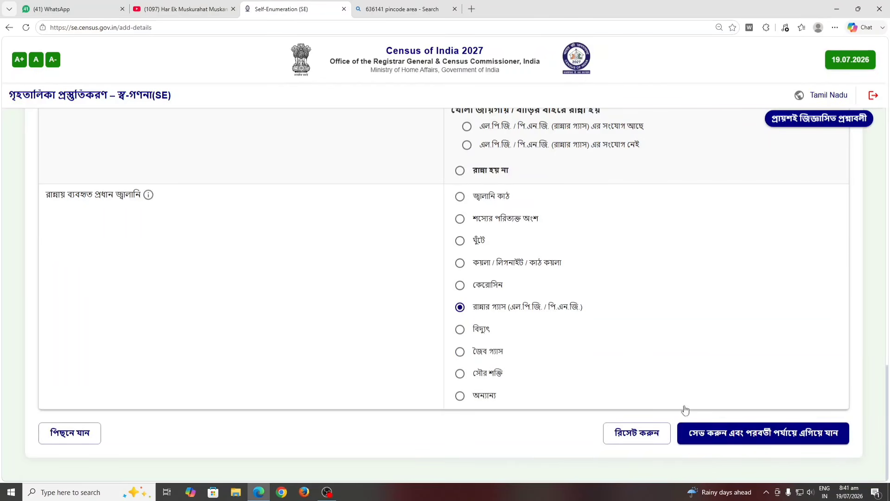
pyautogui.click(740, 440)
pyautogui.click(516, 286)
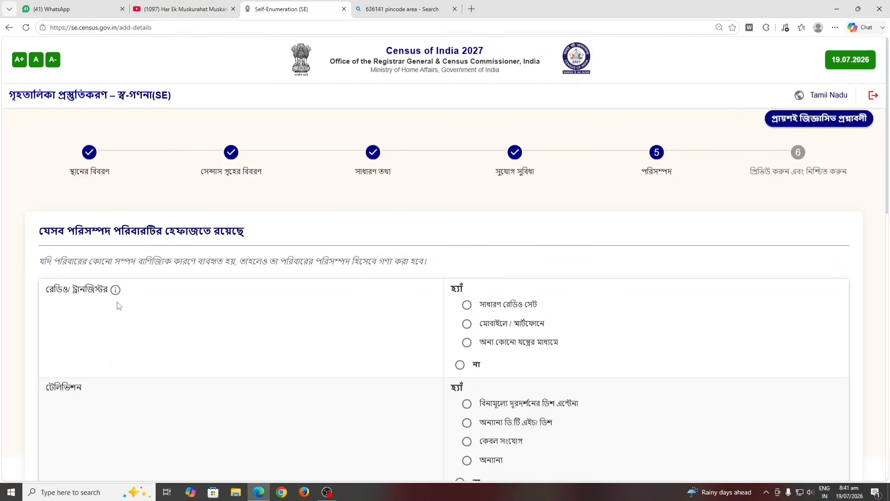
# Step: Answer radio via mobile/smartphone, TV via free DD dish, internet via mobile, and owning a laptop/computer
pyautogui.click(467, 305)
pyautogui.click(466, 325)
pyautogui.scroll(-2, 468, 391)
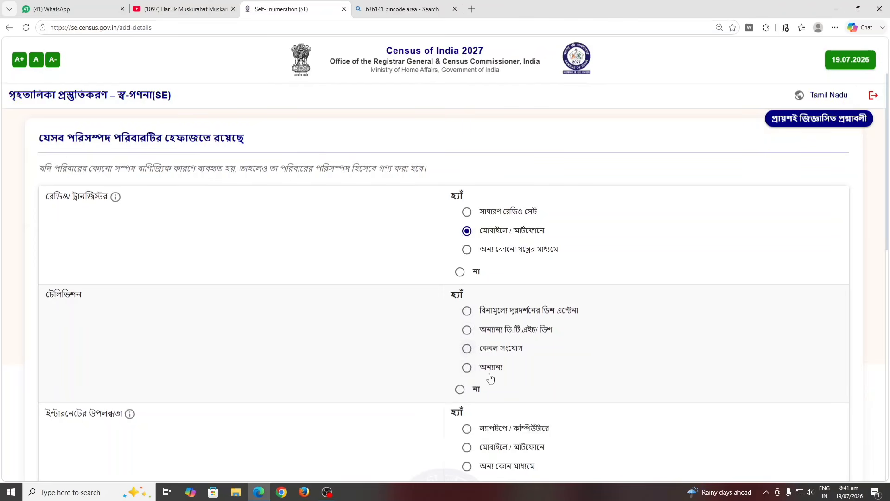
pyautogui.click(466, 310)
pyautogui.scroll(-3, 225, 356)
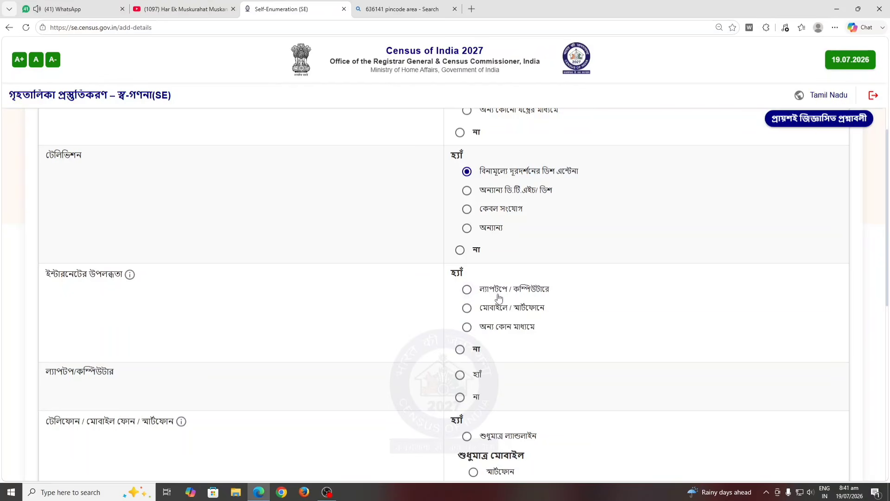
pyautogui.click(467, 307)
pyautogui.scroll(-1, 92, 374)
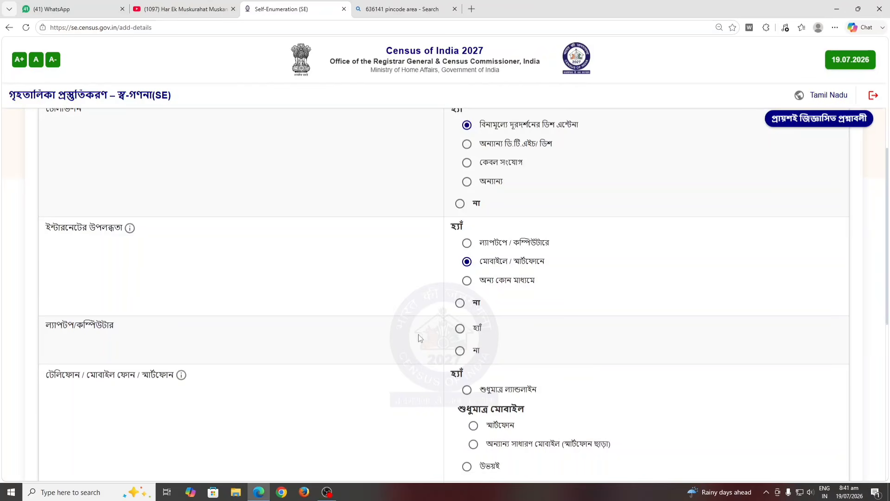
pyautogui.click(460, 328)
# Step: Record a smartphone only, a scooter/motorcycle/moped, no car/jeep/van, and rice products as main staple
pyautogui.scroll(-1, 205, 368)
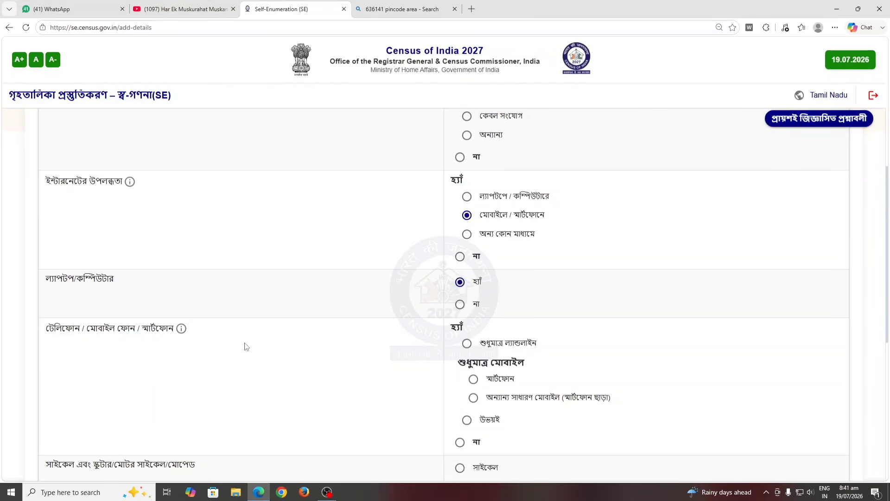
pyautogui.scroll(-1, 265, 348)
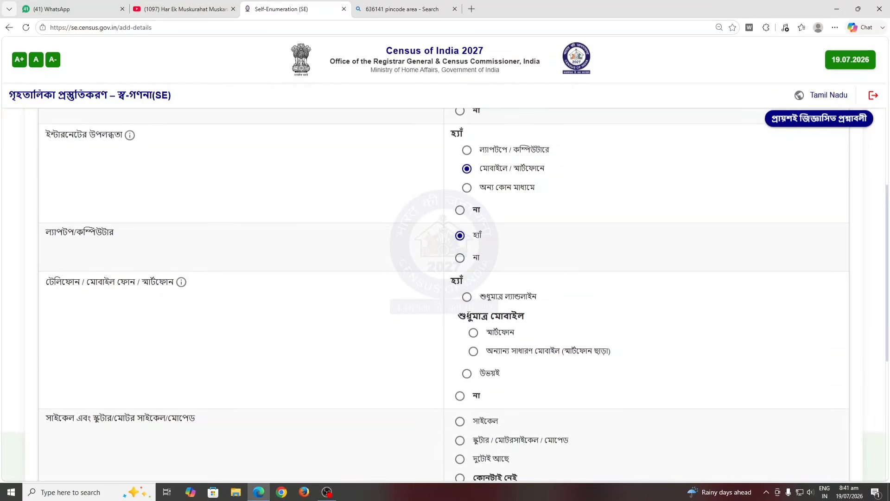
pyautogui.scroll(-1, 466, 329)
pyautogui.click(474, 286)
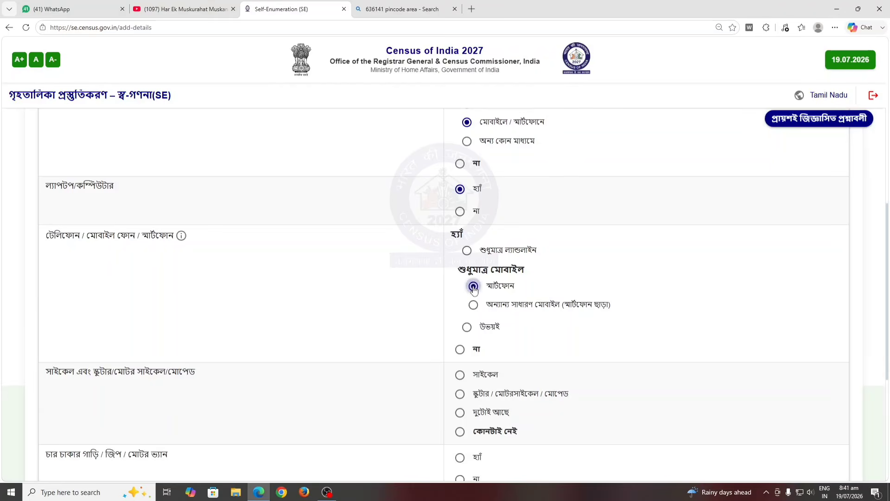
pyautogui.scroll(-1, 471, 345)
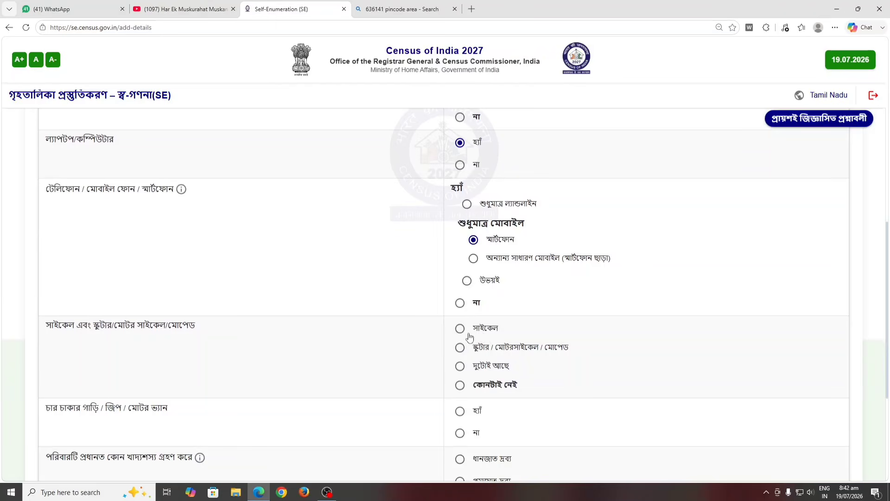
pyautogui.click(459, 348)
pyautogui.scroll(-1, 417, 399)
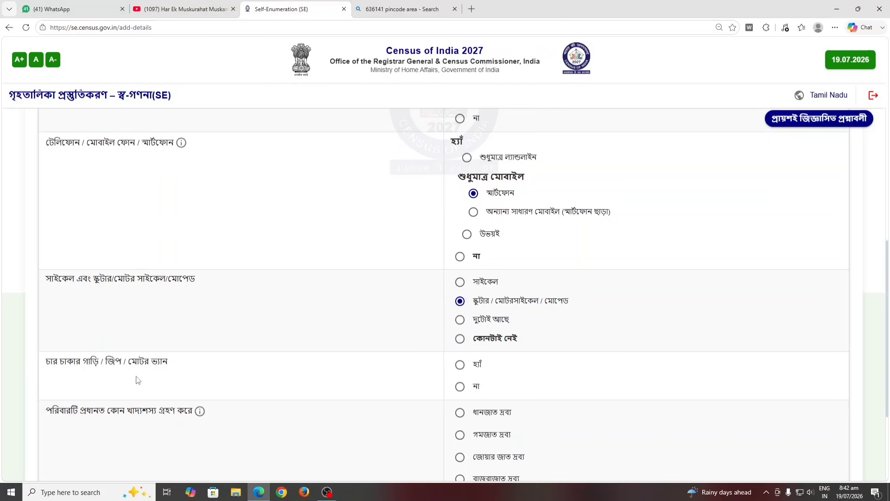
pyautogui.click(460, 386)
pyautogui.scroll(-2, 374, 381)
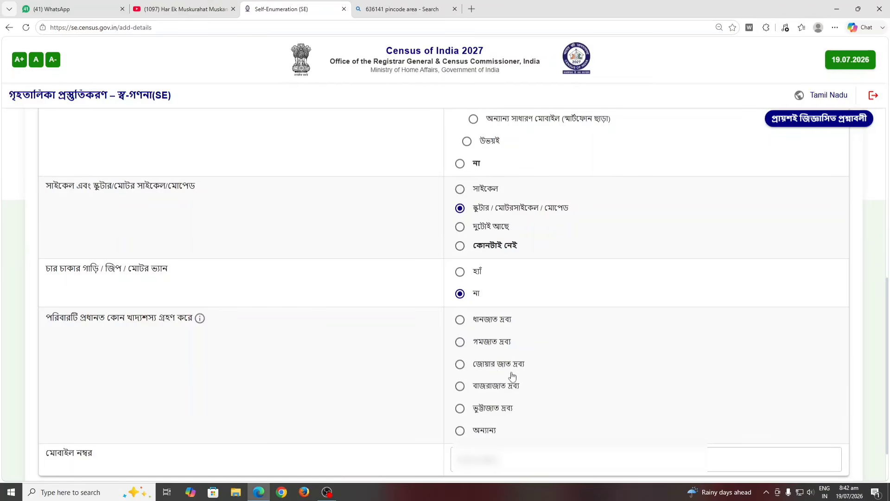
pyautogui.click(460, 320)
pyautogui.scroll(-3, 297, 352)
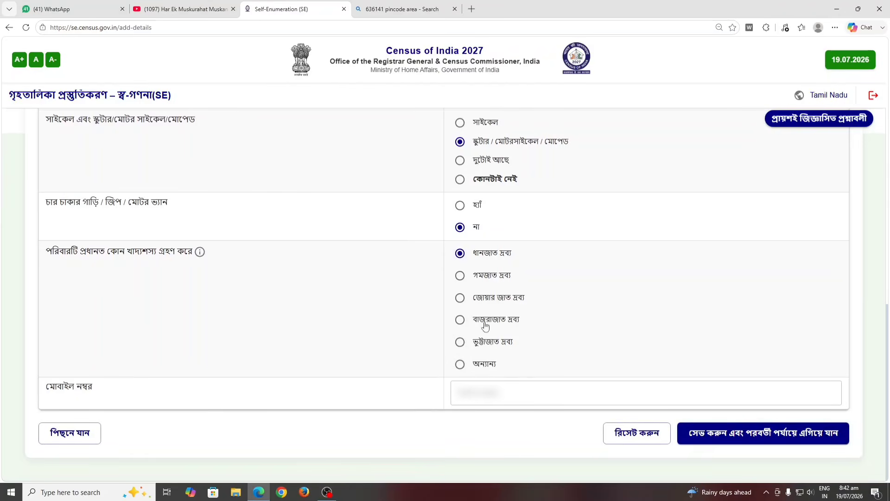
# Step: Save the assets answers with হ্যাঁ, scroll through the preview, and choose Confirm and Submit
pyautogui.click(774, 436)
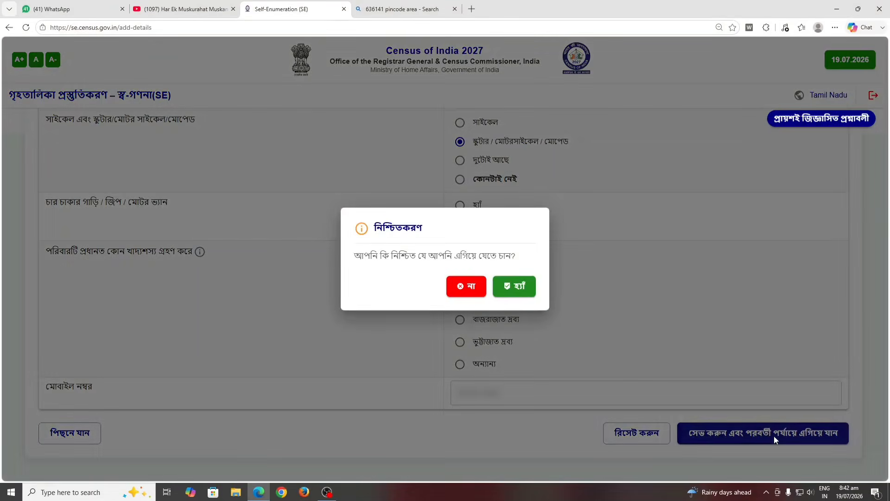
pyautogui.click(527, 289)
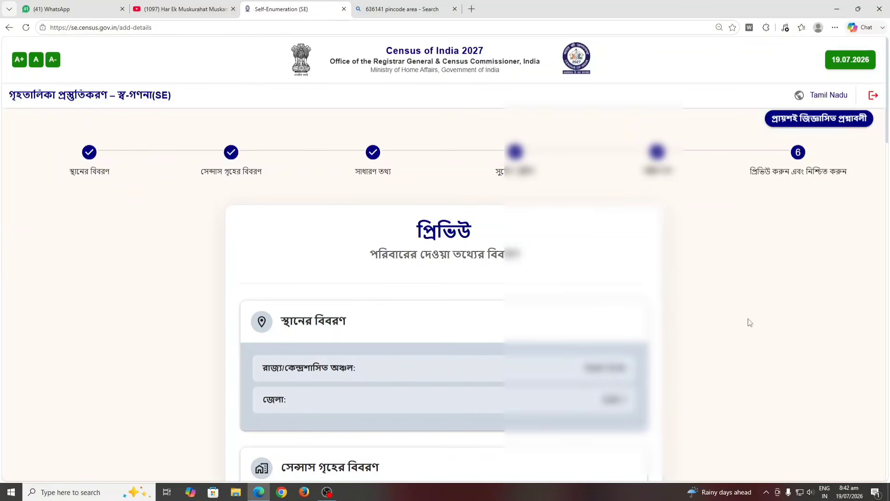
pyautogui.moveTo(888, 134); pyautogui.dragTo(869, 464)
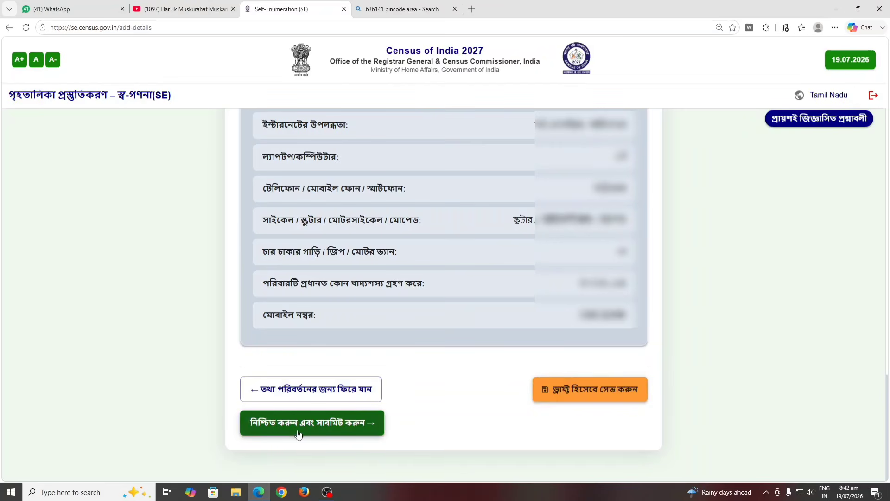
pyautogui.click(352, 427)
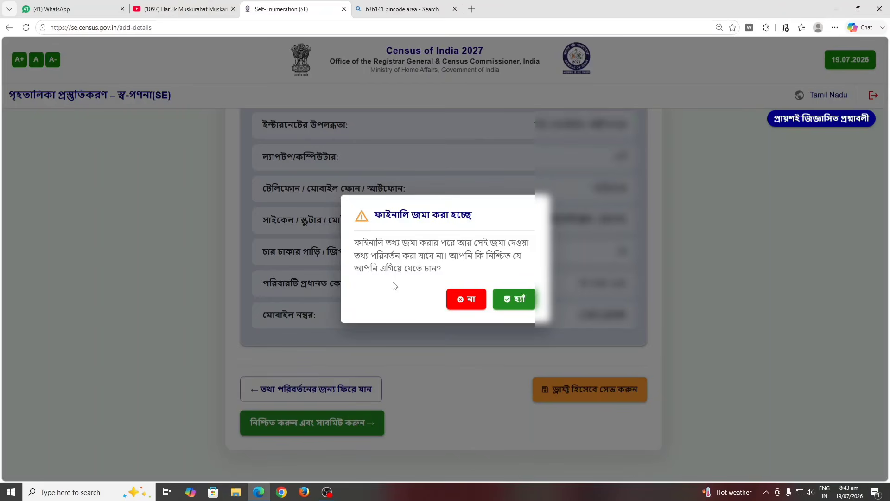
# Step: Close the final-submission warning by clicking outside it, leaving the form unsubmitted
pyautogui.click(455, 364)
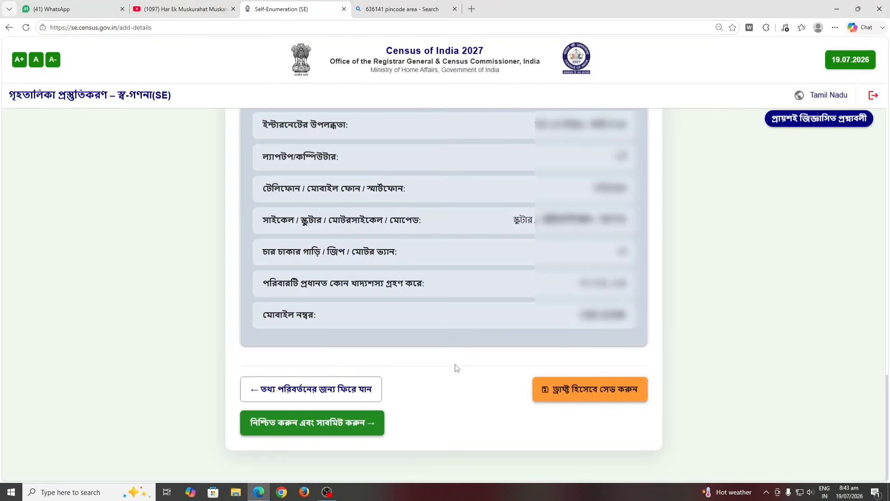